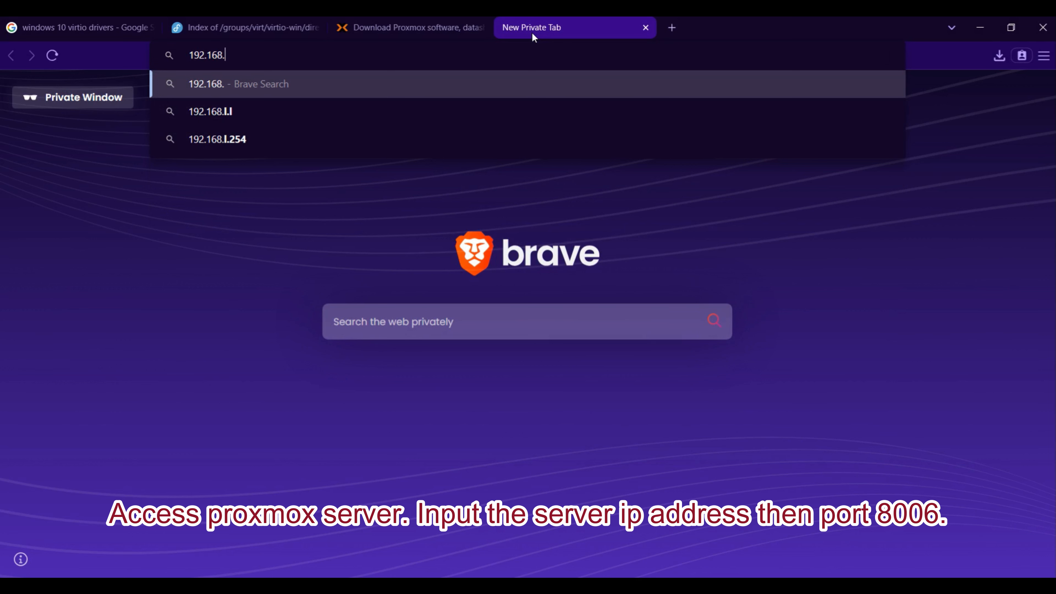
Step: Open the Proxmox server's web interface at 192.168.100.2:8006
type(":")
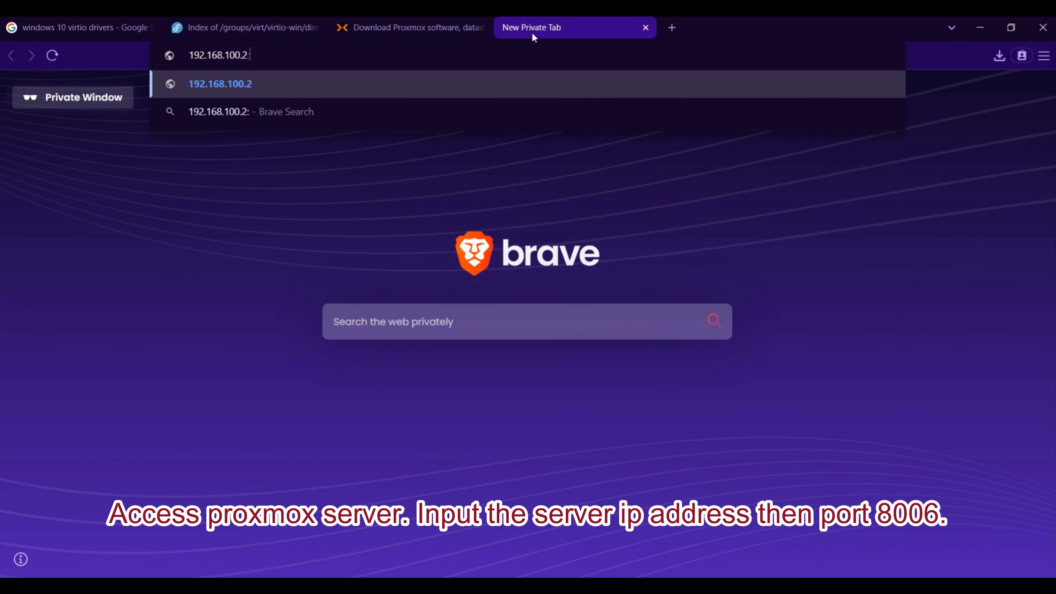
type("8006")
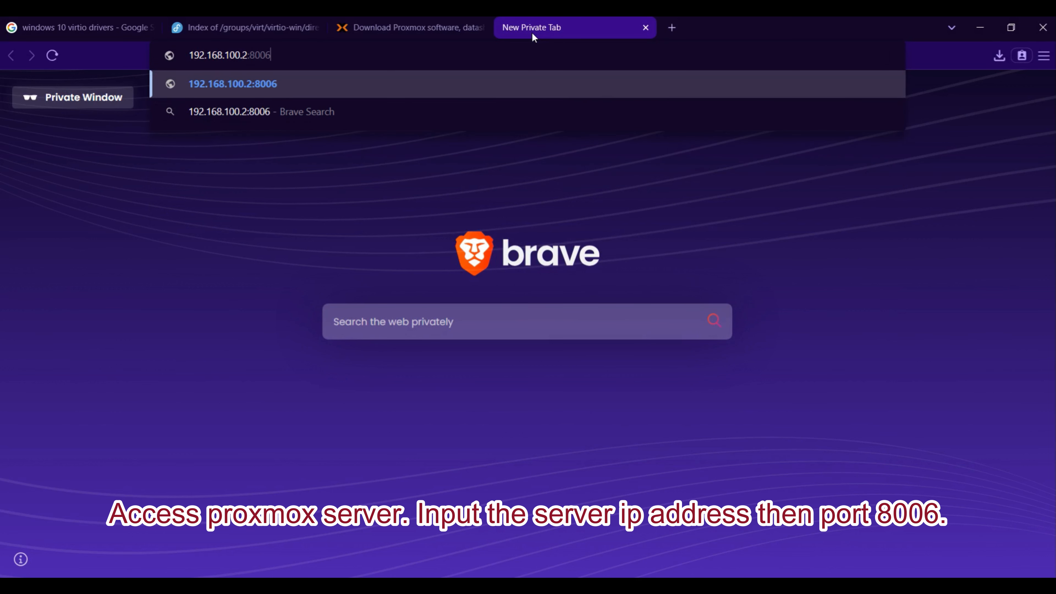
key("Return")
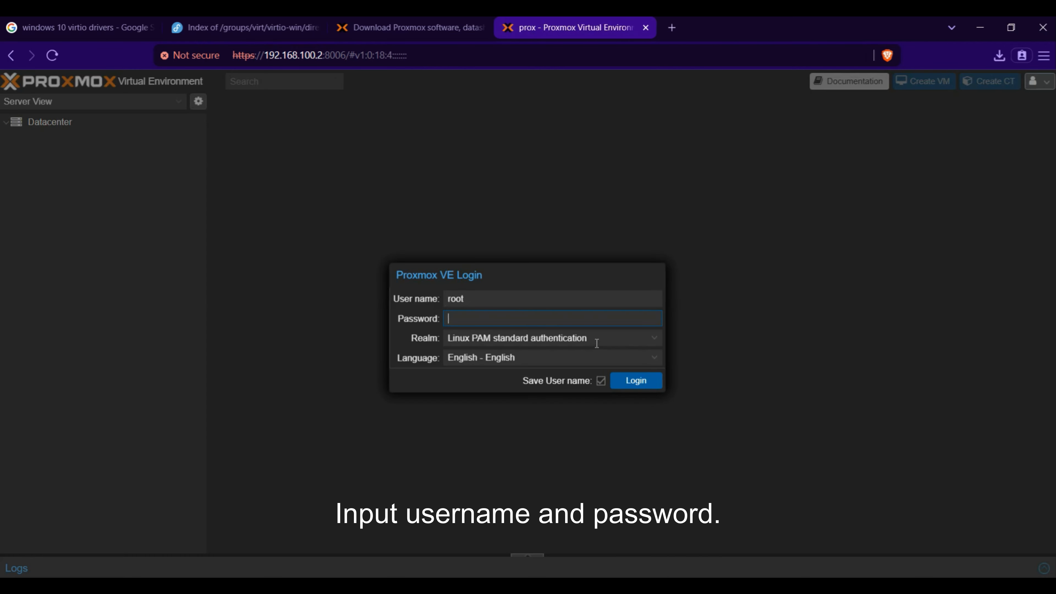
Step: Log in to Proxmox VE with the user name root and the account password
left_click(590, 294)
type("root")
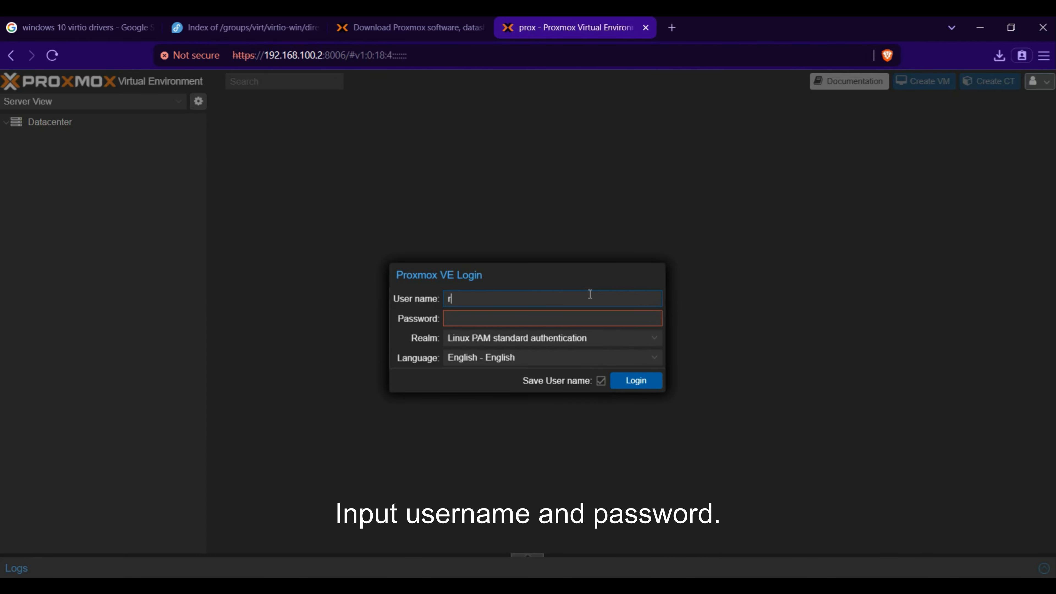
key("Tab")
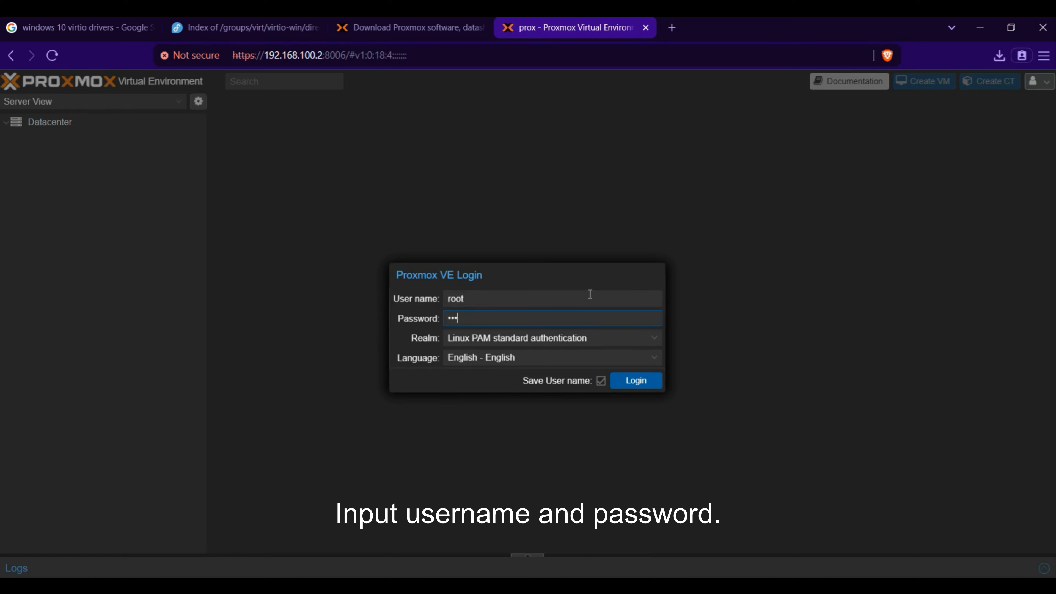
type("••••••••••")
key("Return")
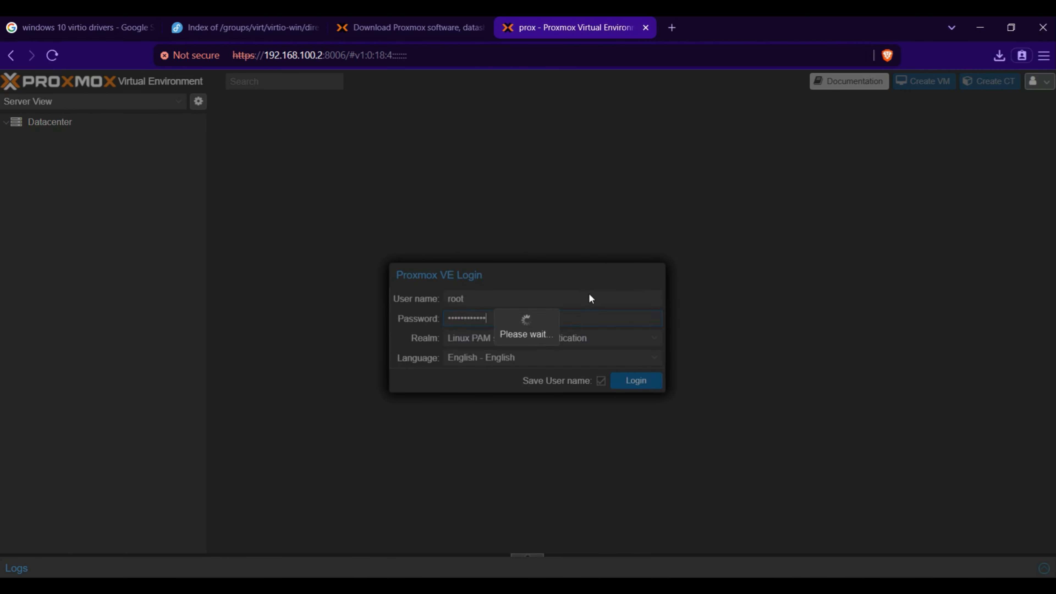
Step: Change the interface color theme to Default (auto) and apply it
left_click(1036, 81)
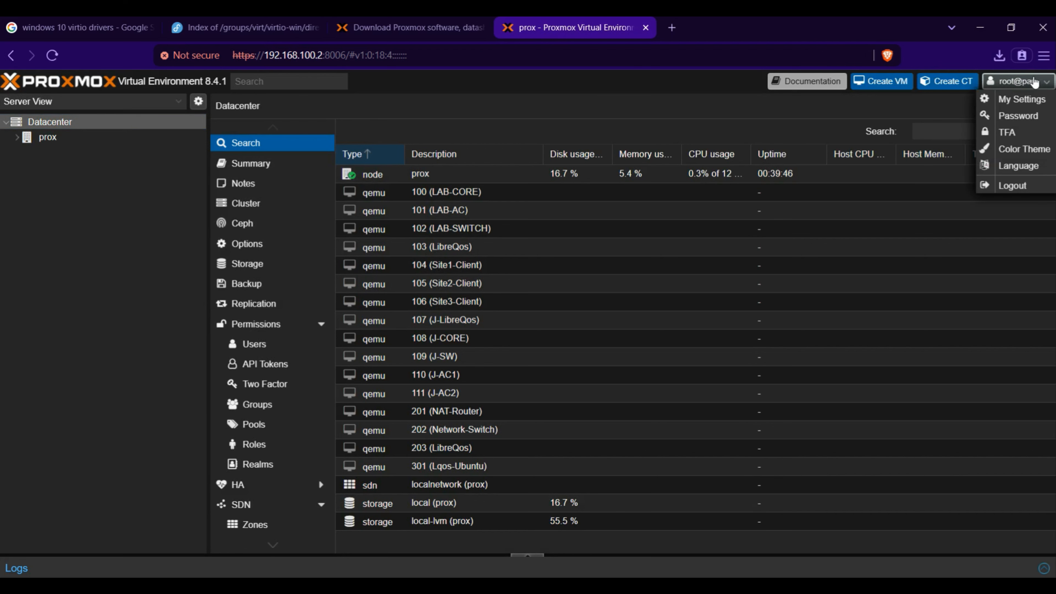
left_click(1007, 149)
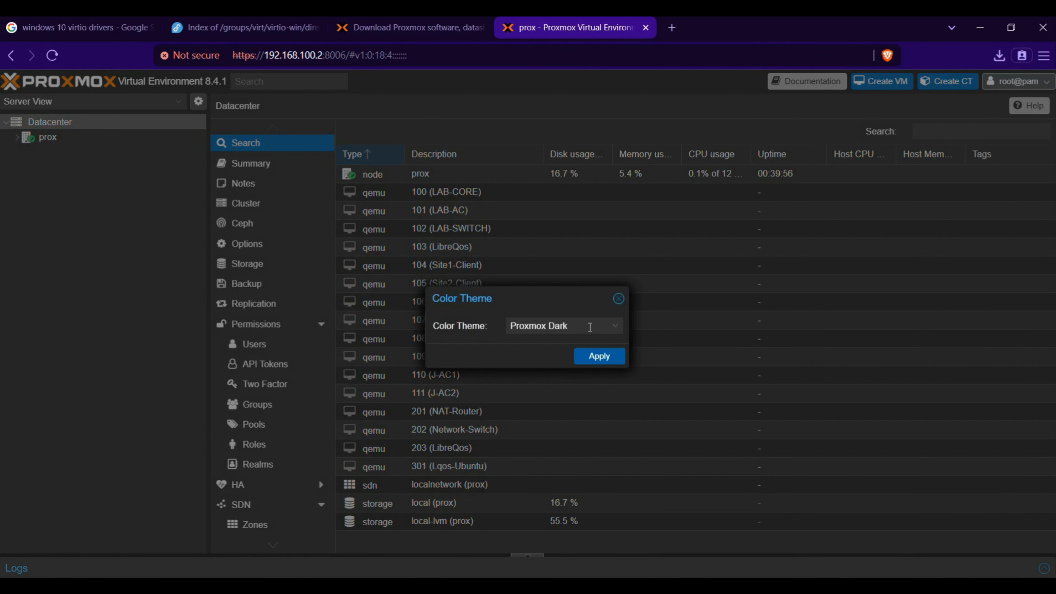
left_click(590, 326)
left_click(553, 344)
left_click(594, 359)
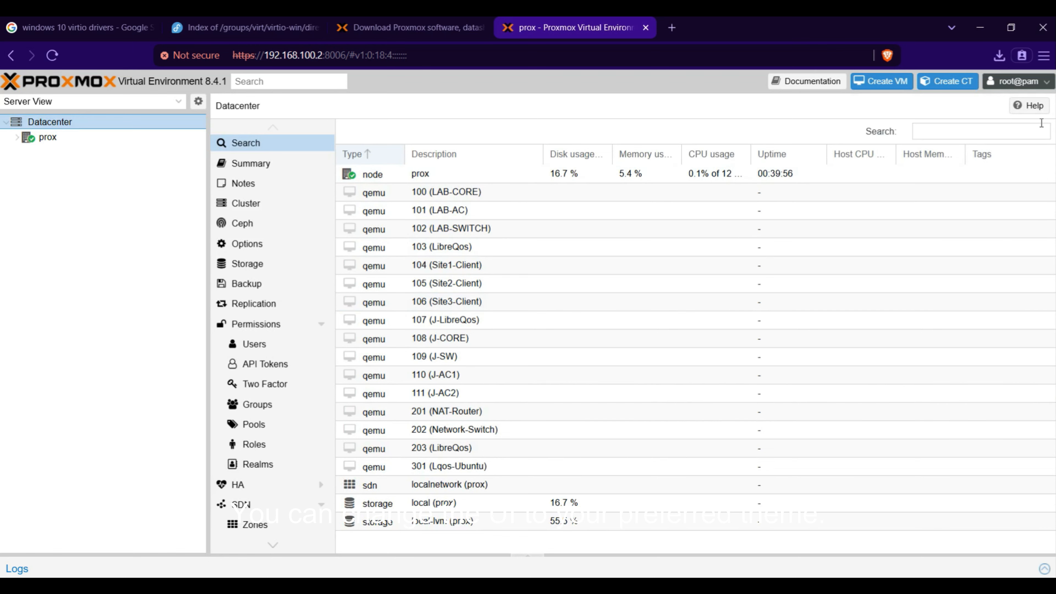
Step: Switch the interface color theme back to Proxmox Dark and apply it
left_click(1035, 81)
left_click(1011, 149)
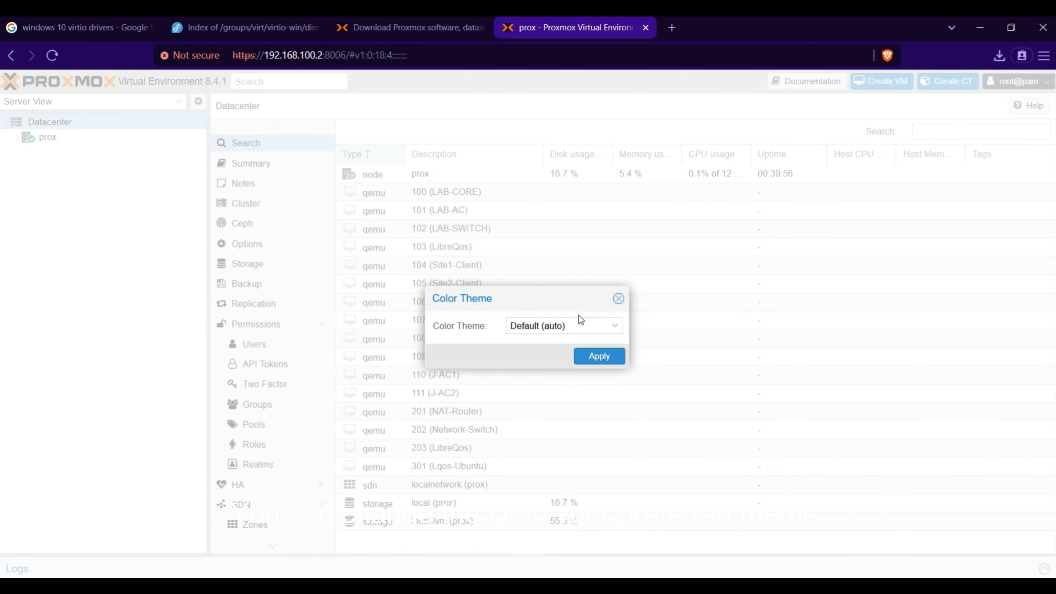
left_click(610, 329)
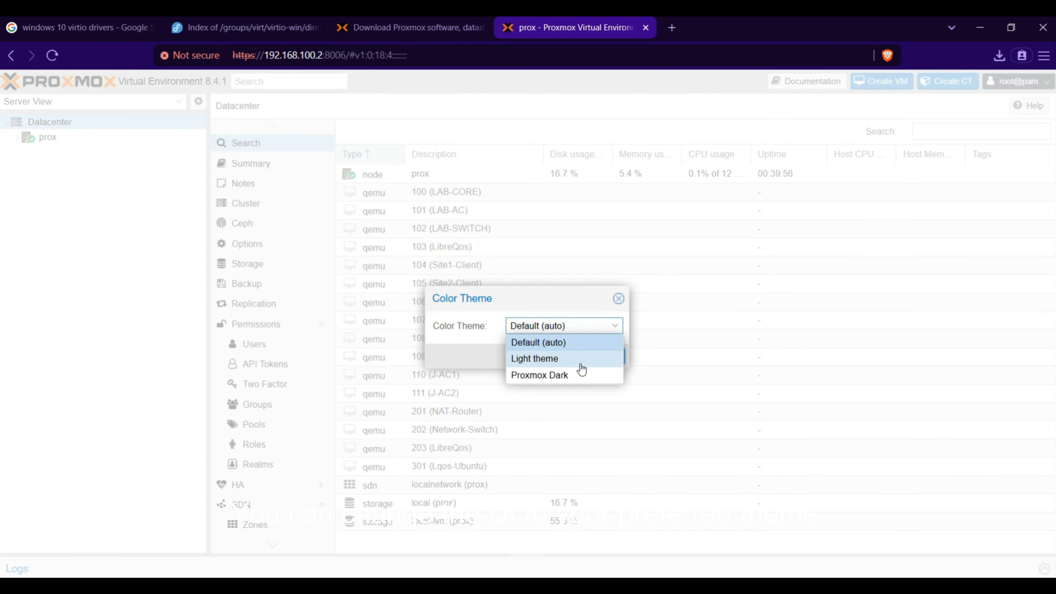
left_click(578, 375)
left_click(596, 357)
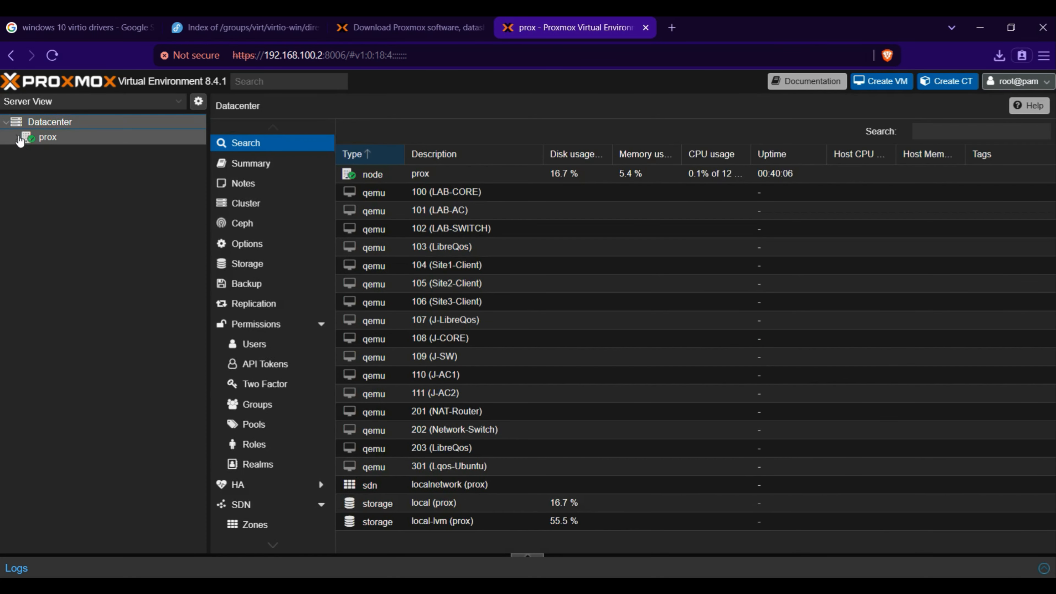
Step: Examine the virtio-win-0.1.271.iso and Windows_10_Pro.iso entries among the ISO images in the local storage of node prox
left_click(17, 138)
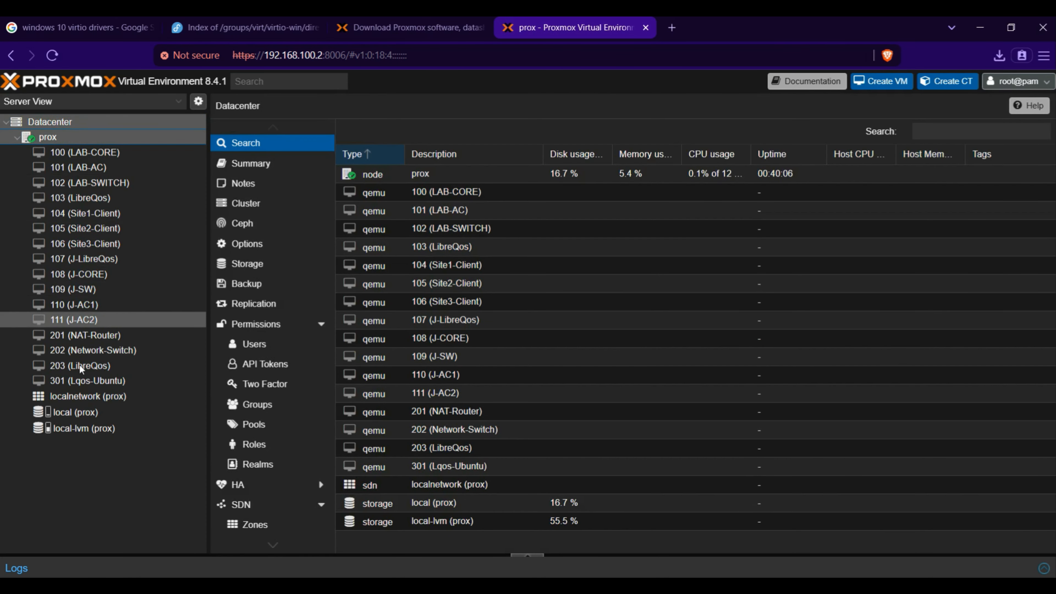
left_click(86, 414)
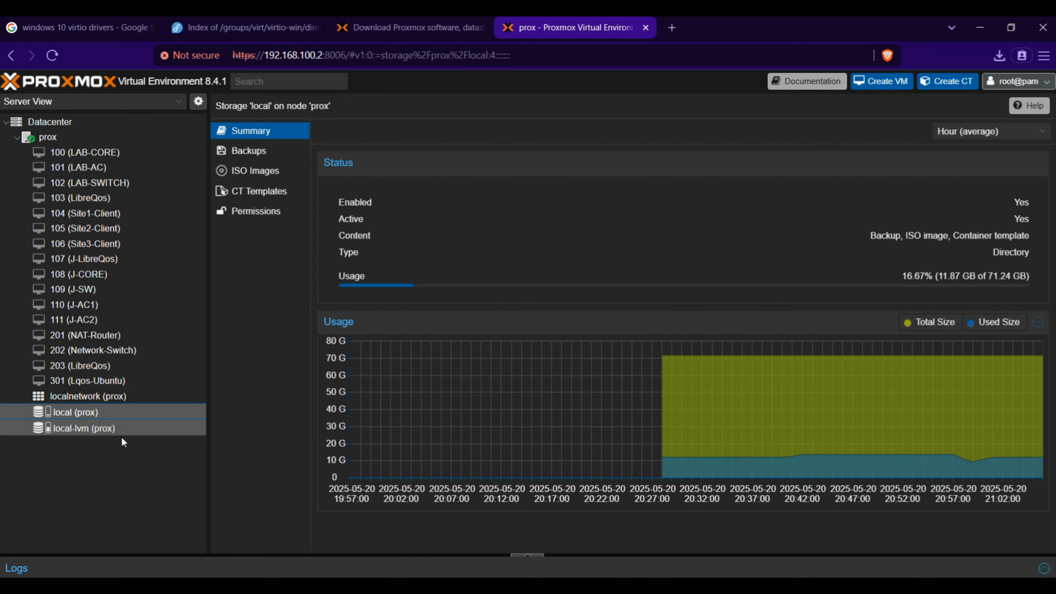
left_click(265, 173)
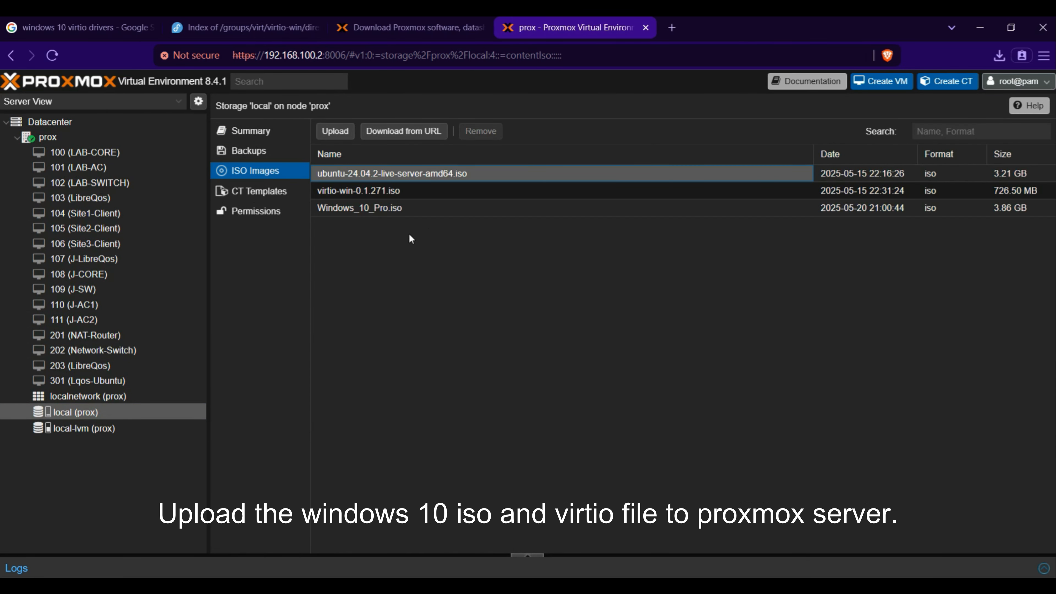
left_click(413, 189)
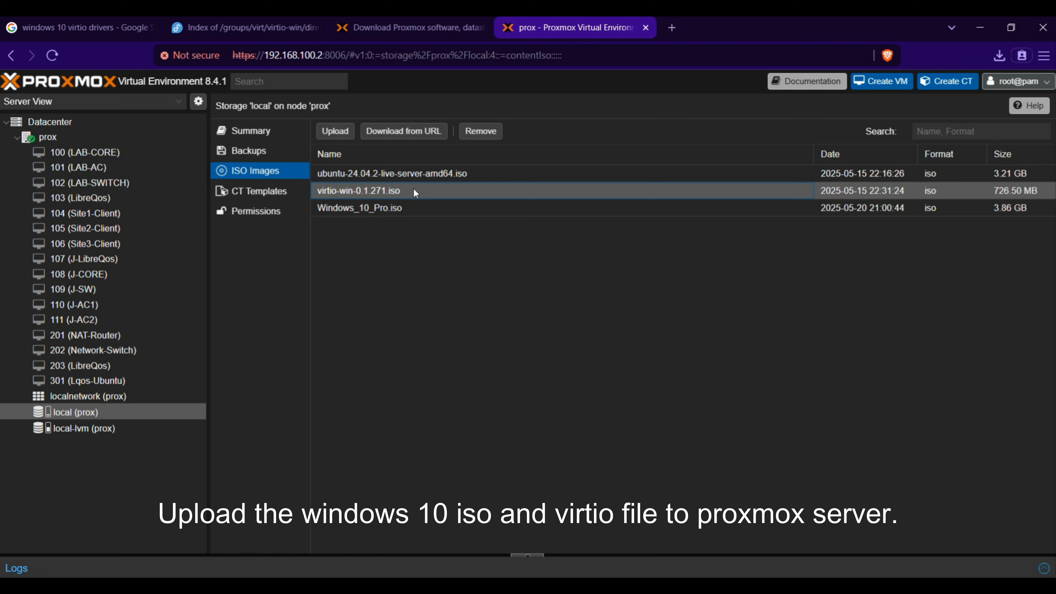
left_click(414, 207)
Step: Start an ISO upload and browse the Installers folder for the Windows 10 Pro and virtio-win-0.1.271 images, cancelling the file selection
left_click(335, 131)
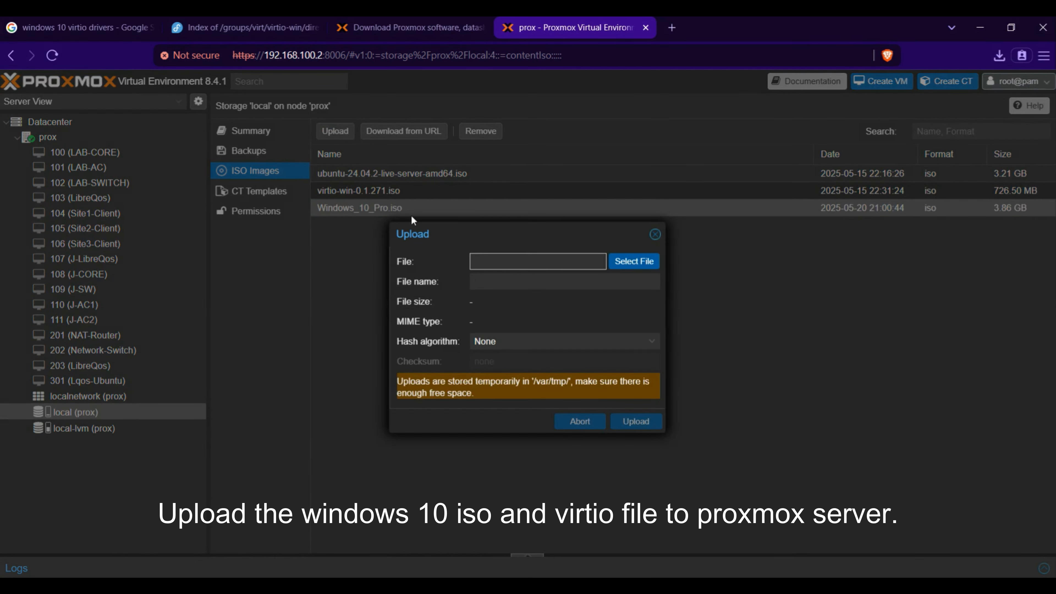
left_click(522, 261)
left_click(179, 172)
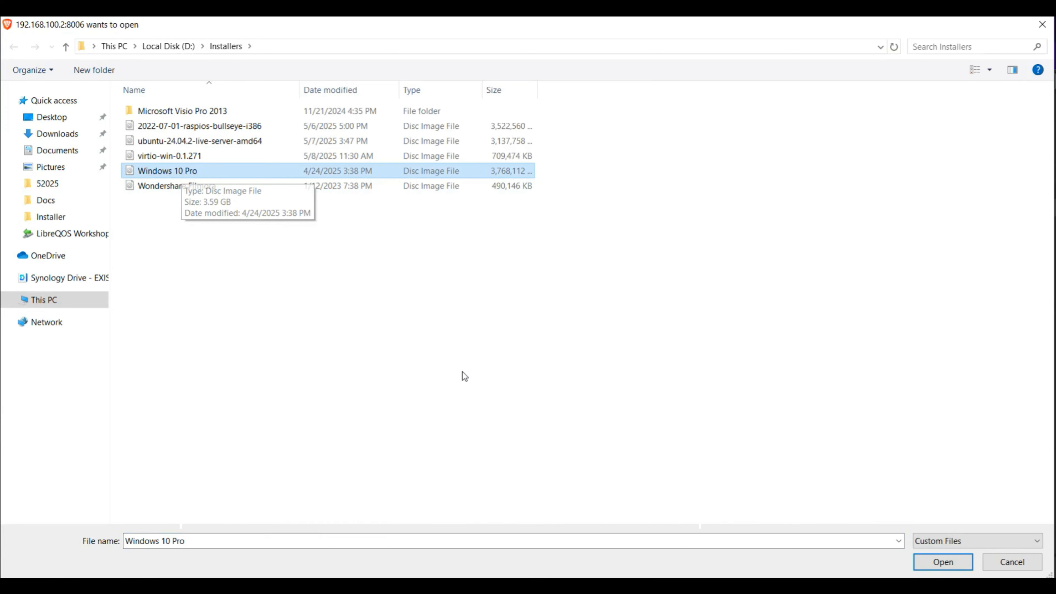
left_click(181, 158)
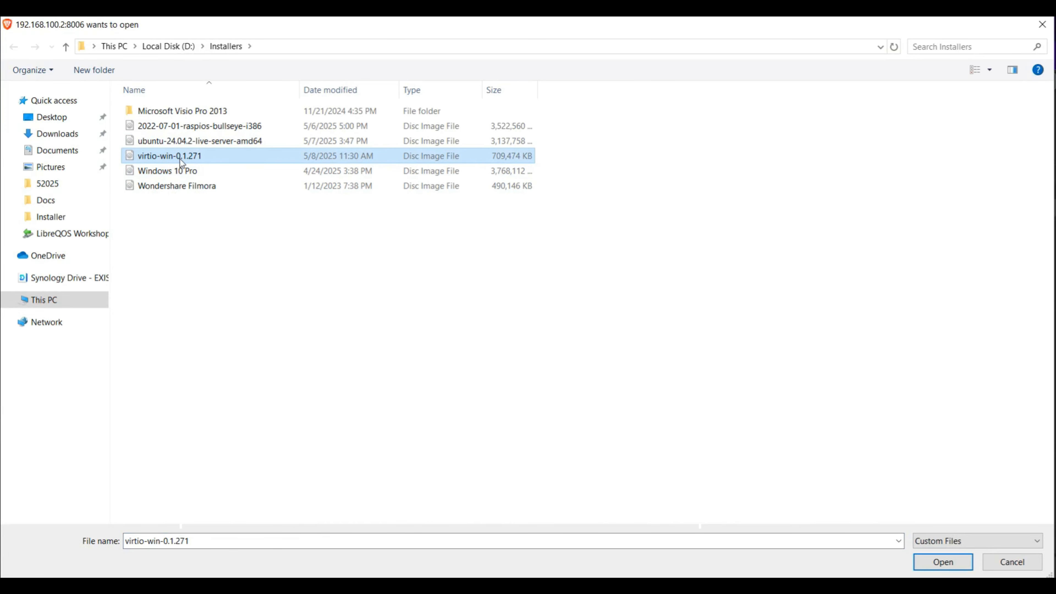
left_click(1012, 562)
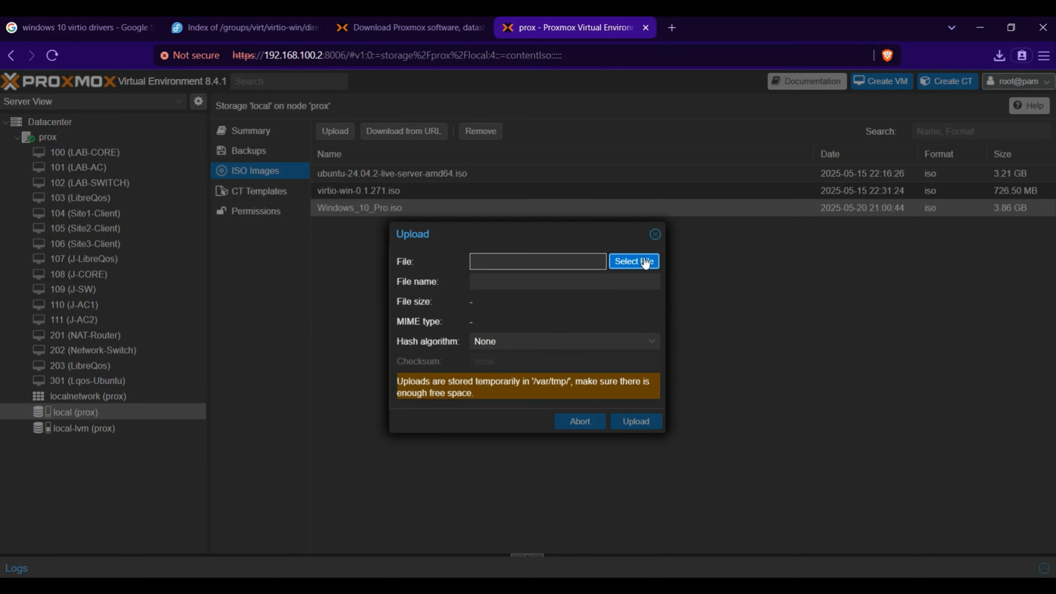
Step: Try to upload Windows 10 Pro.iso to the local storage, aborting the transfer and reloading the page
left_click(635, 261)
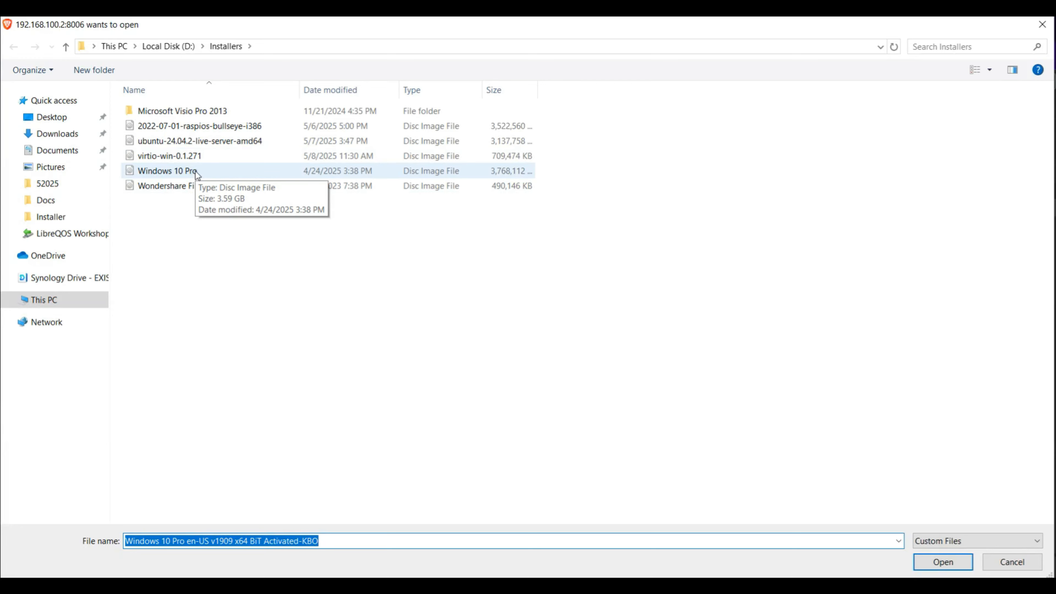
double_click(195, 171)
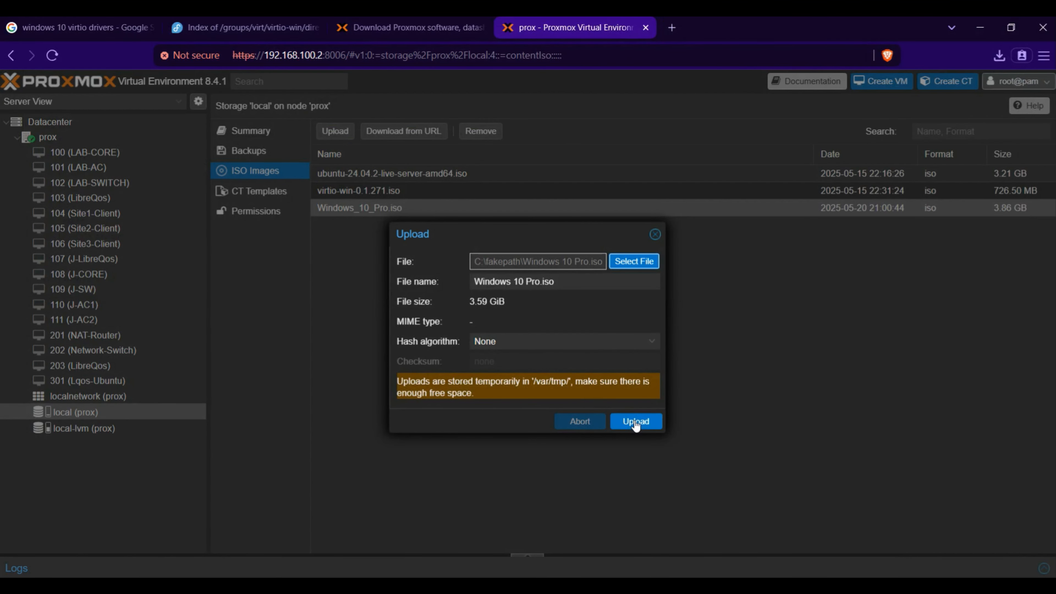
left_click(626, 422)
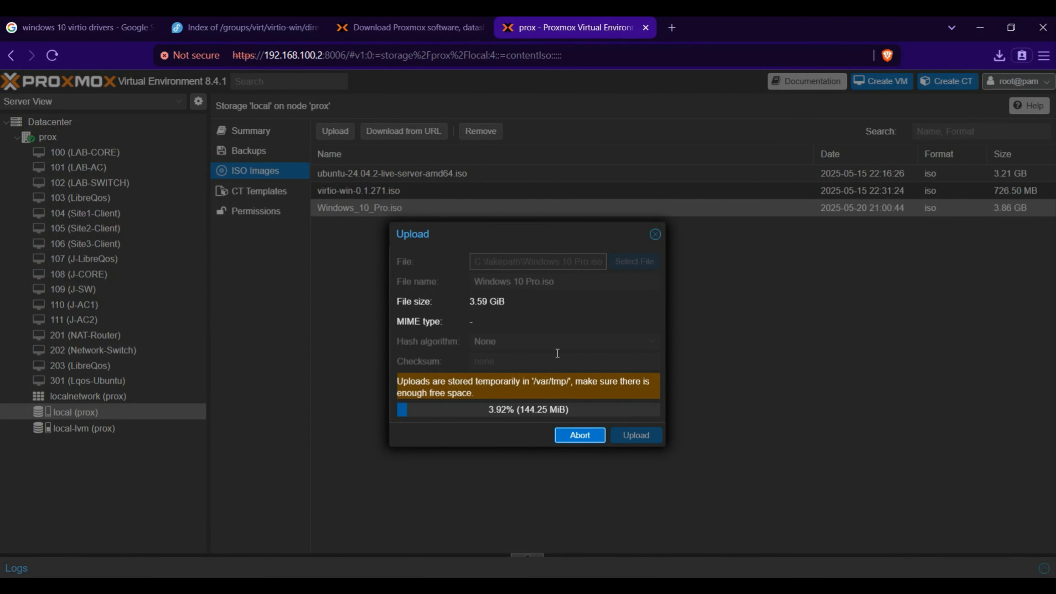
left_click(580, 435)
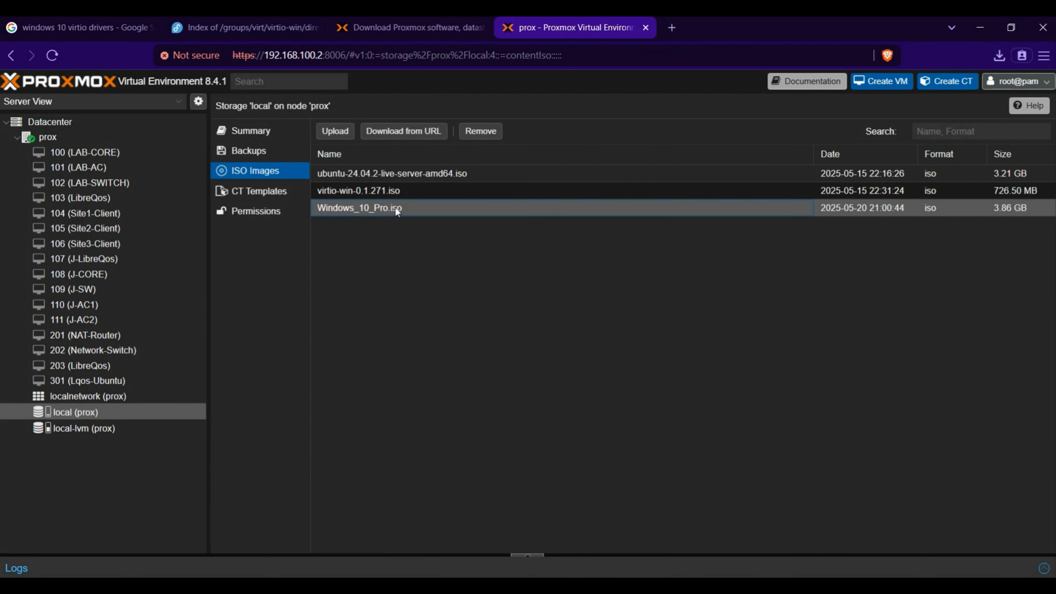
left_click(52, 55)
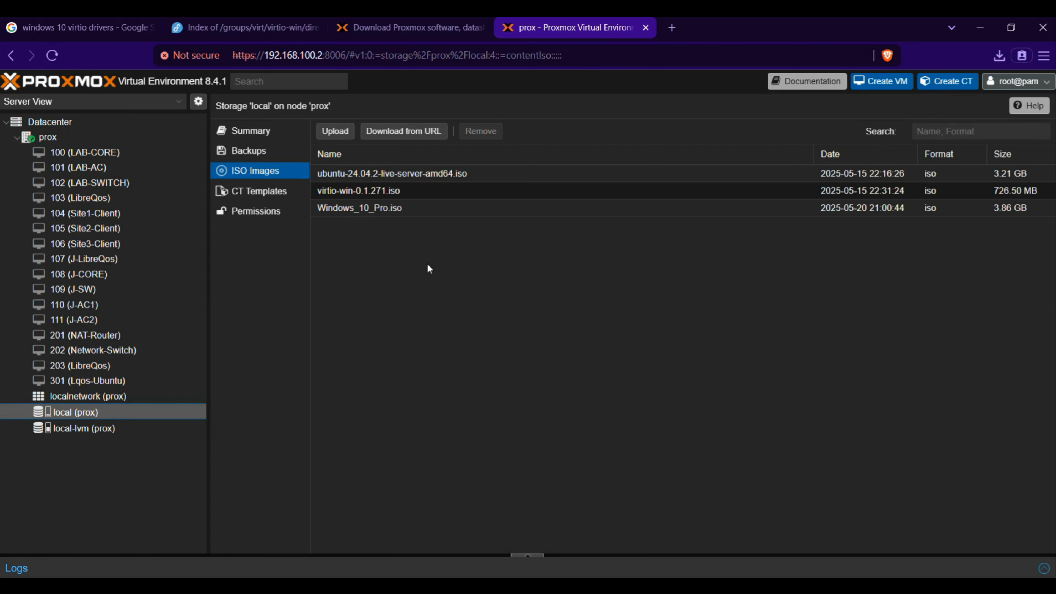
left_click(438, 211)
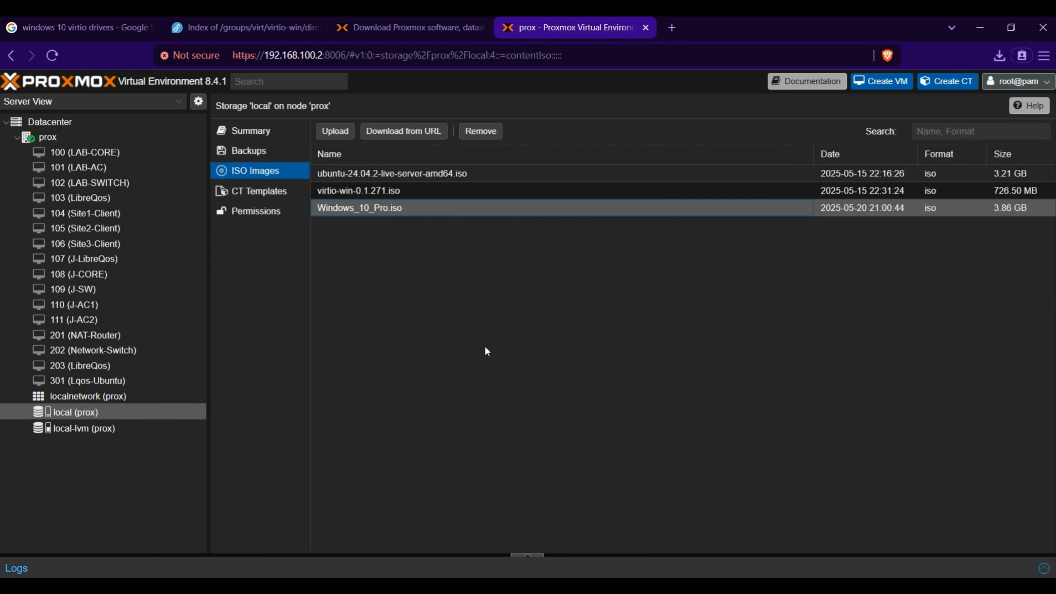
Step: Start creating a virtual machine on node prox with VM ID 401 and the name Windows10-Lab, and proceed to the OS settings
left_click(69, 135)
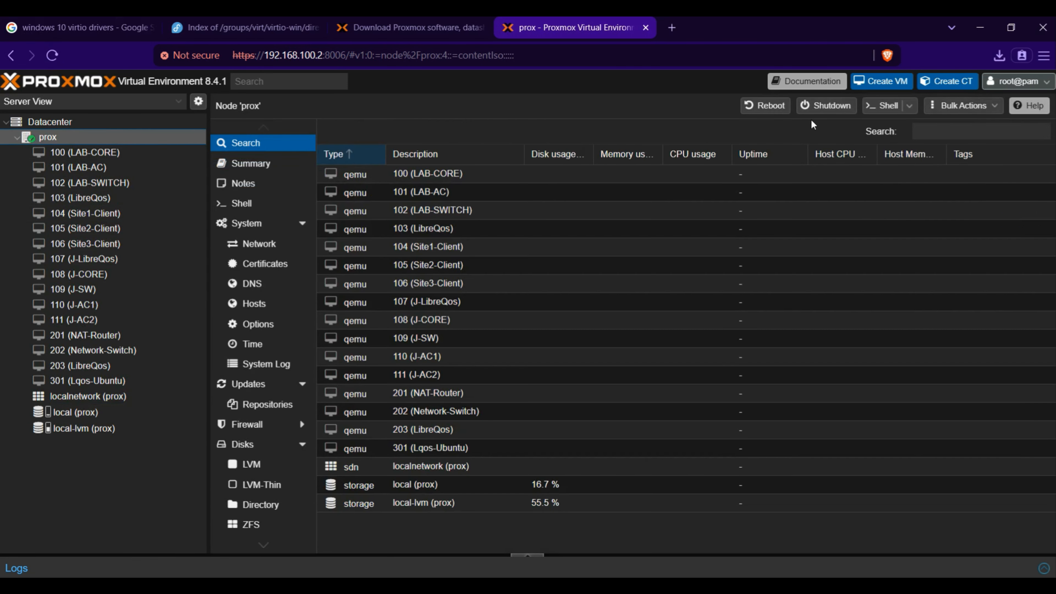
left_click(886, 82)
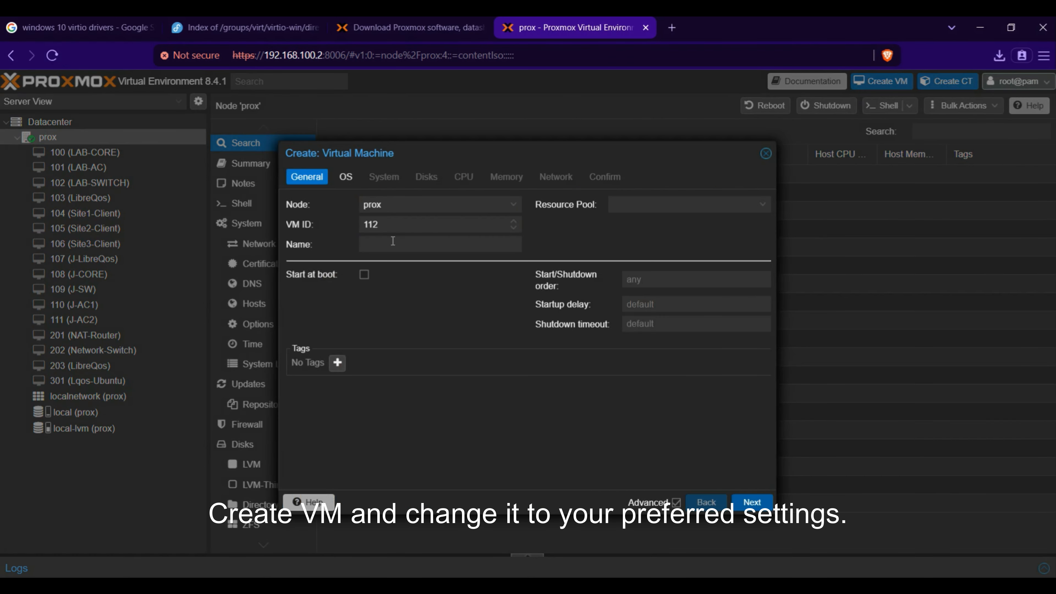
type("401")
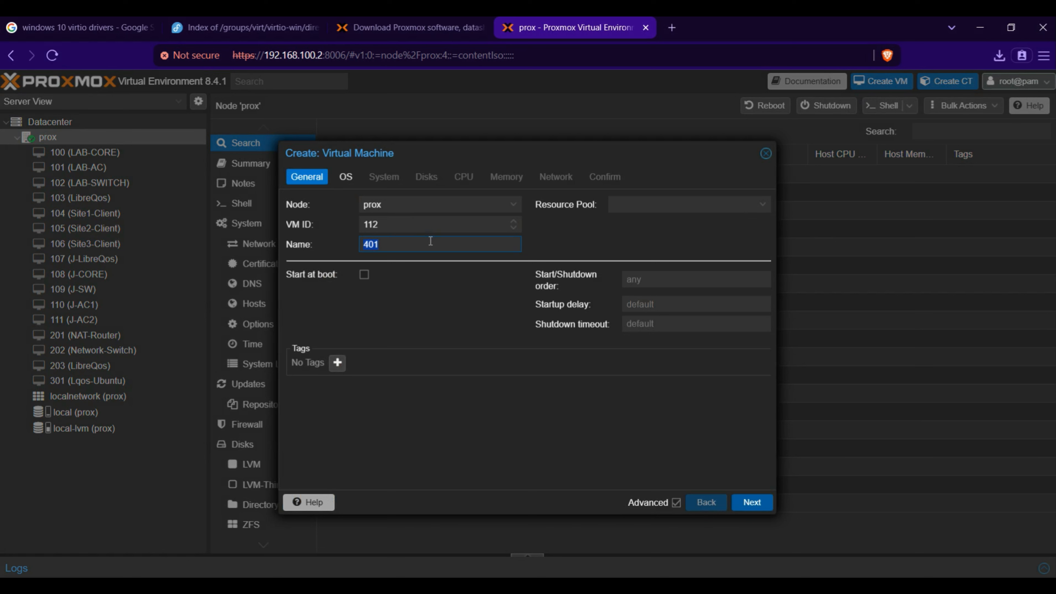
type("Windows10-Lab")
double_click(445, 228)
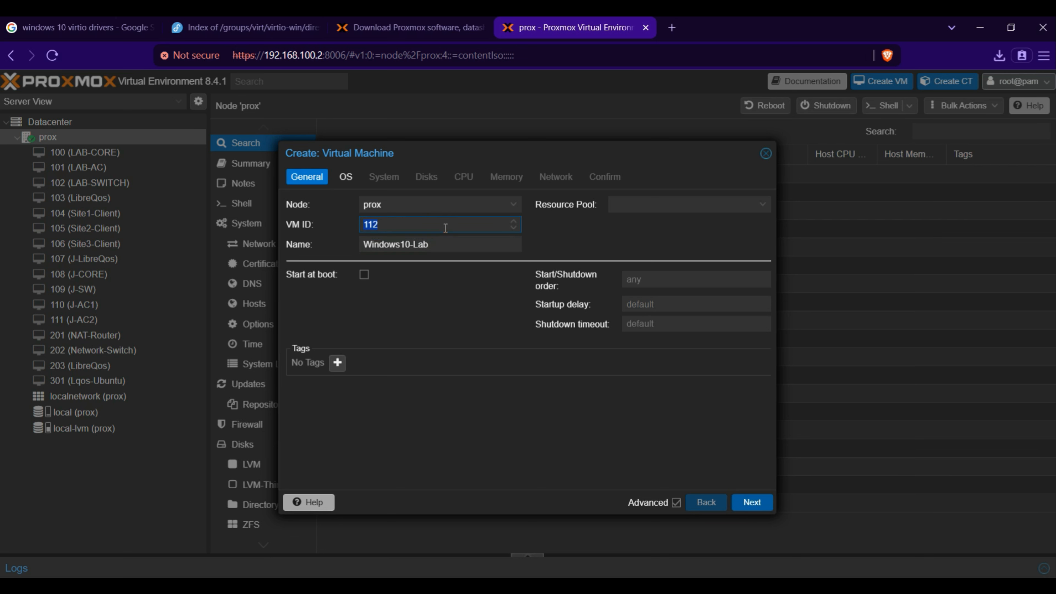
type("401")
left_click(766, 504)
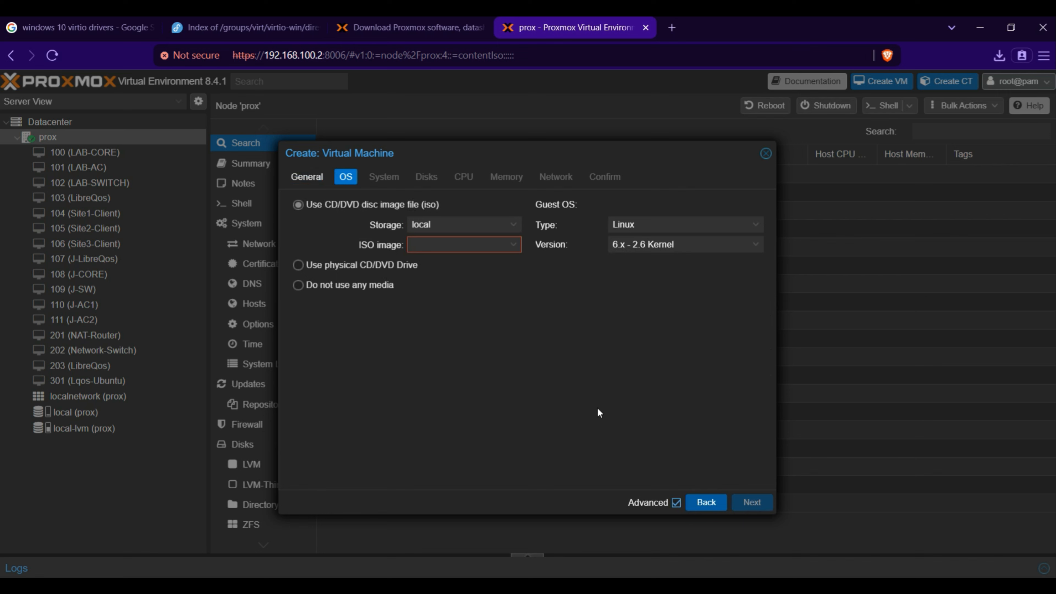
Step: Use Windows_10_Pro.iso as the installation image and set the guest OS to Microsoft Windows, version 10/2016/2019
left_click(514, 247)
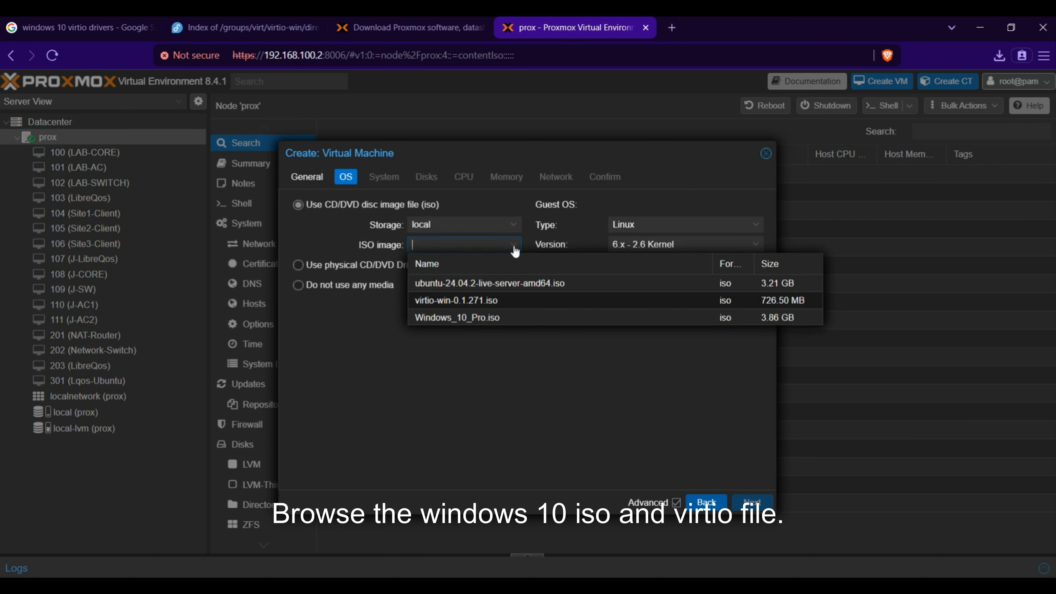
left_click(474, 318)
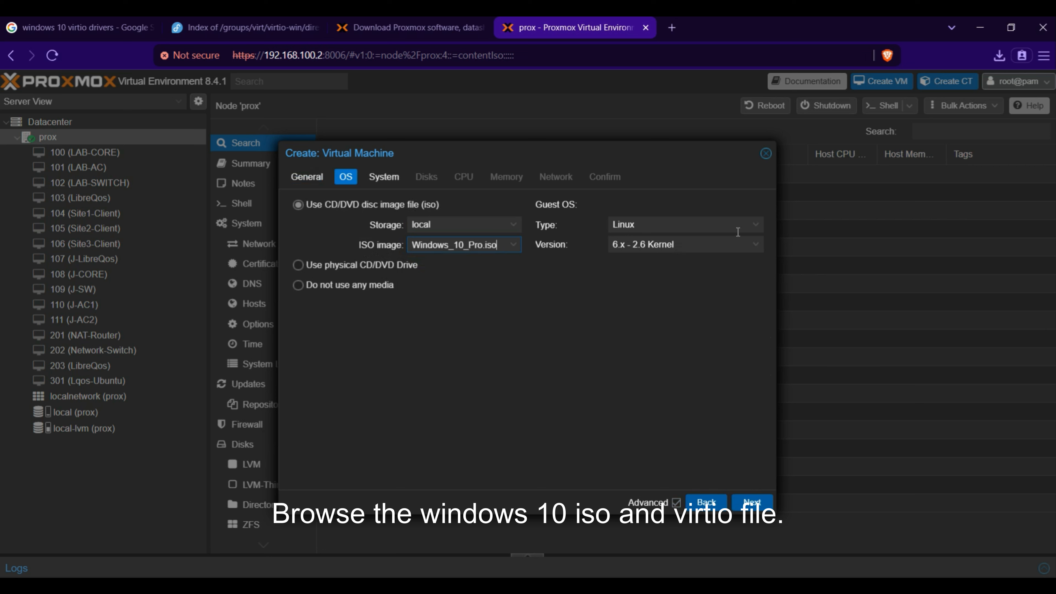
left_click(755, 225)
left_click(699, 259)
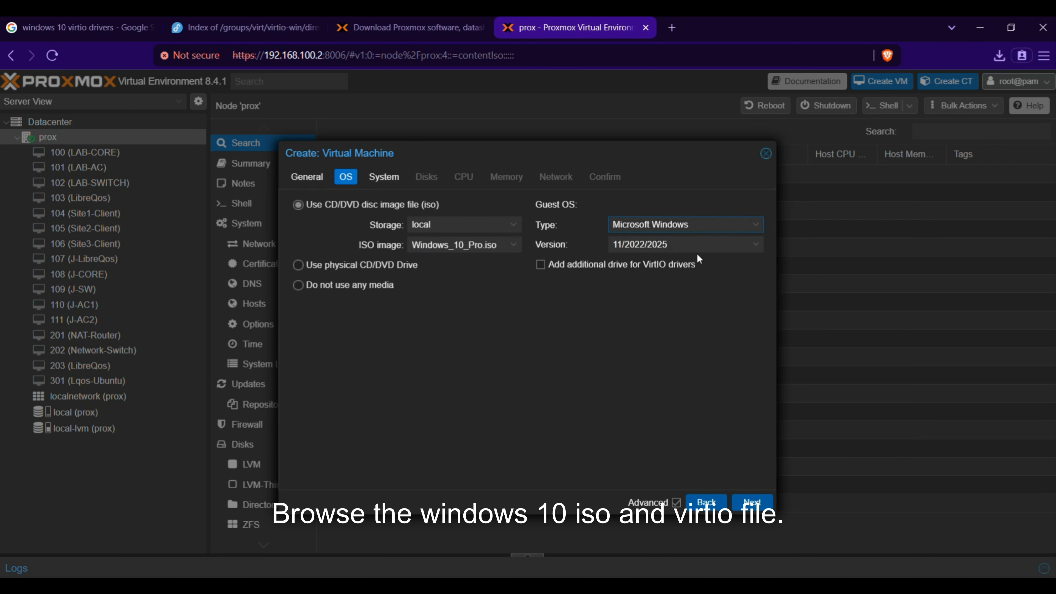
left_click(754, 246)
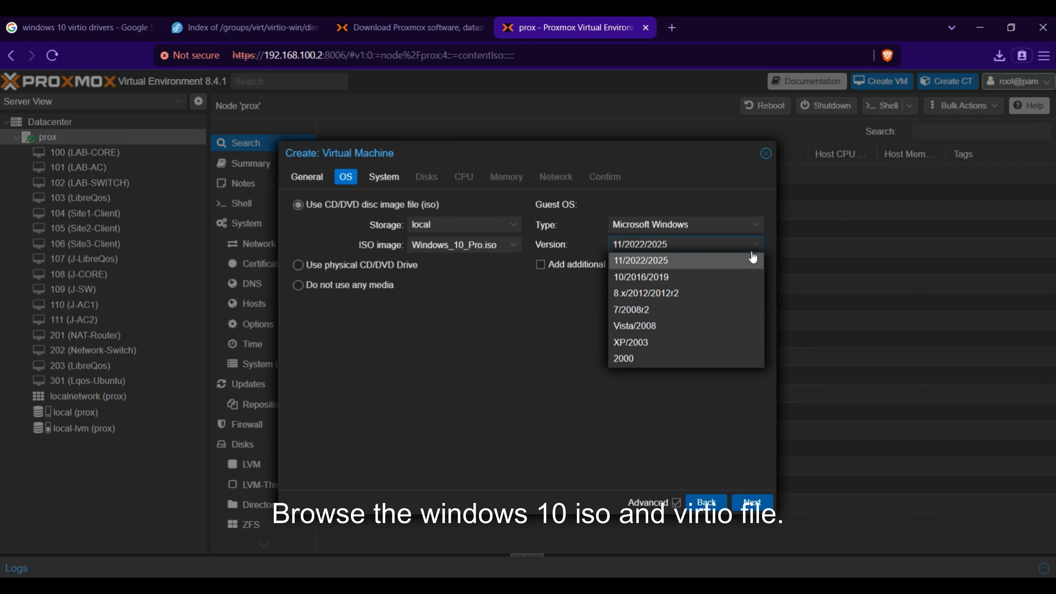
left_click(753, 258)
left_click(753, 258)
left_click(641, 279)
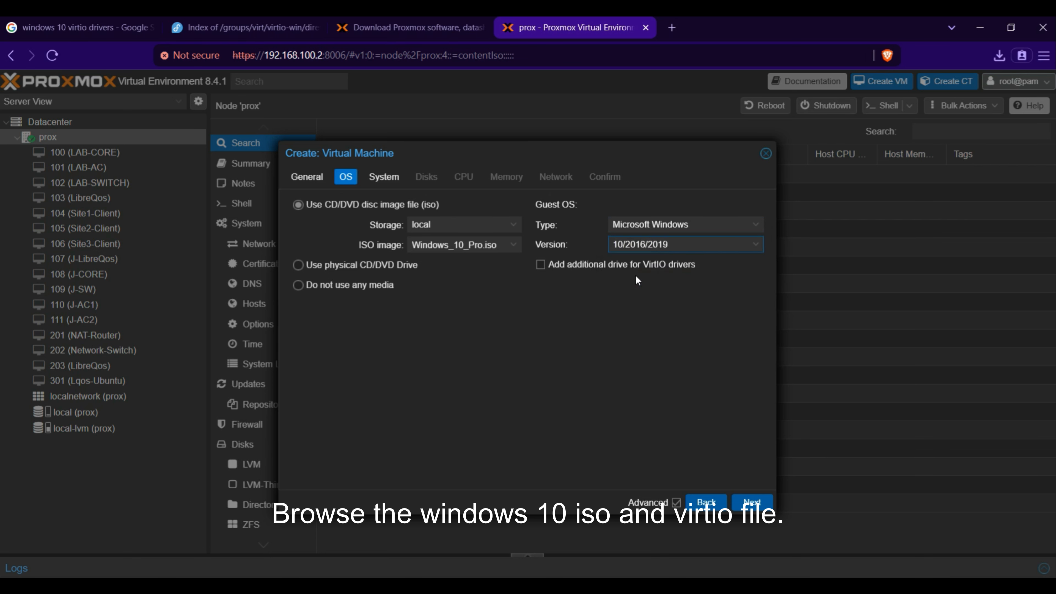
left_click(737, 245)
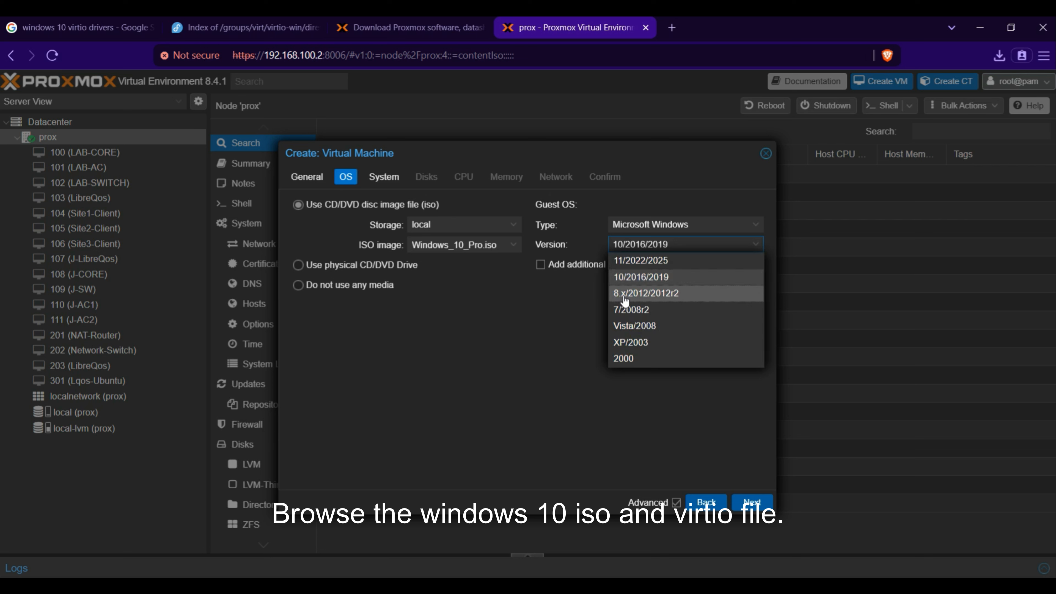
left_click(581, 326)
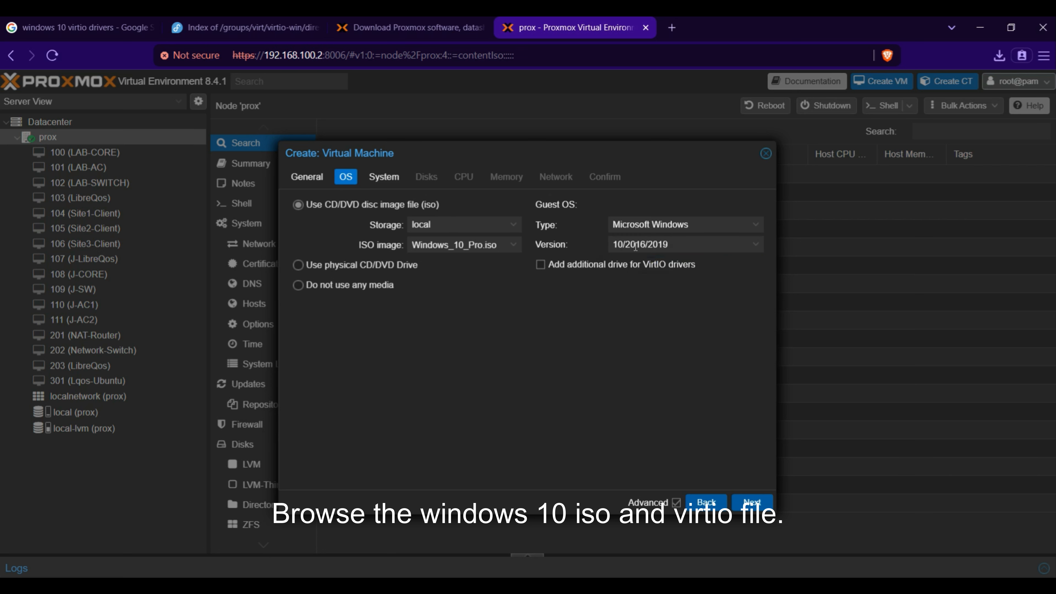
Step: Add an additional drive for VirtIO drivers with virtio-win-0.1.271.iso from local storage, and proceed to the system settings
left_click(542, 266)
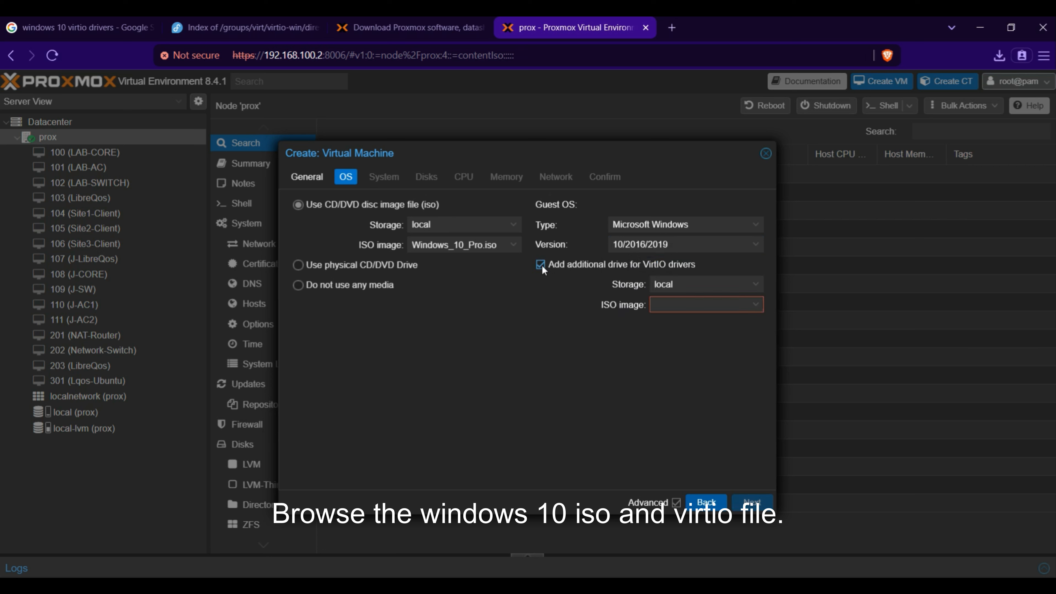
left_click(750, 300)
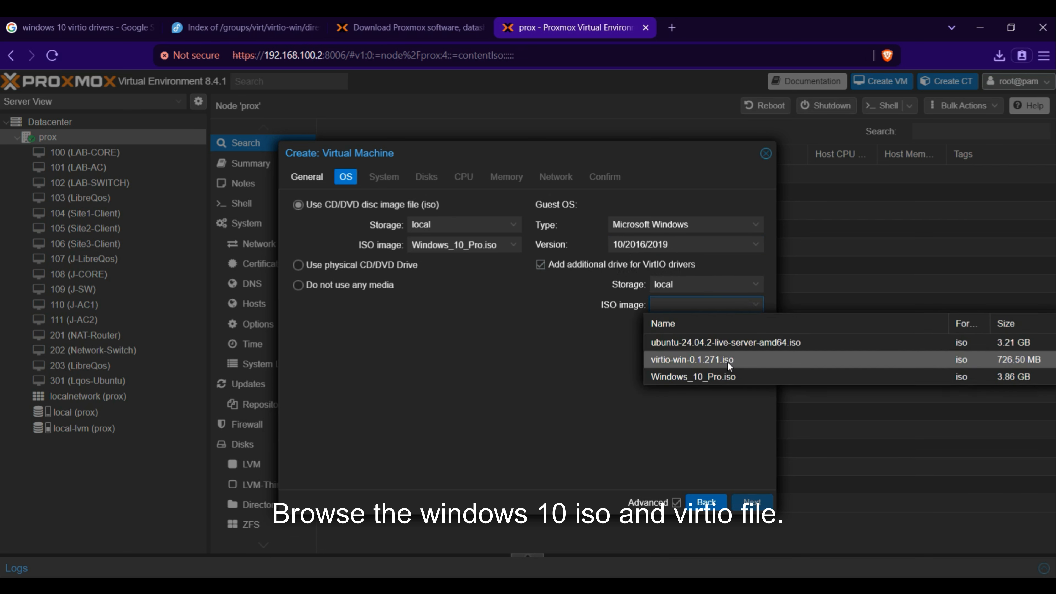
left_click(728, 360)
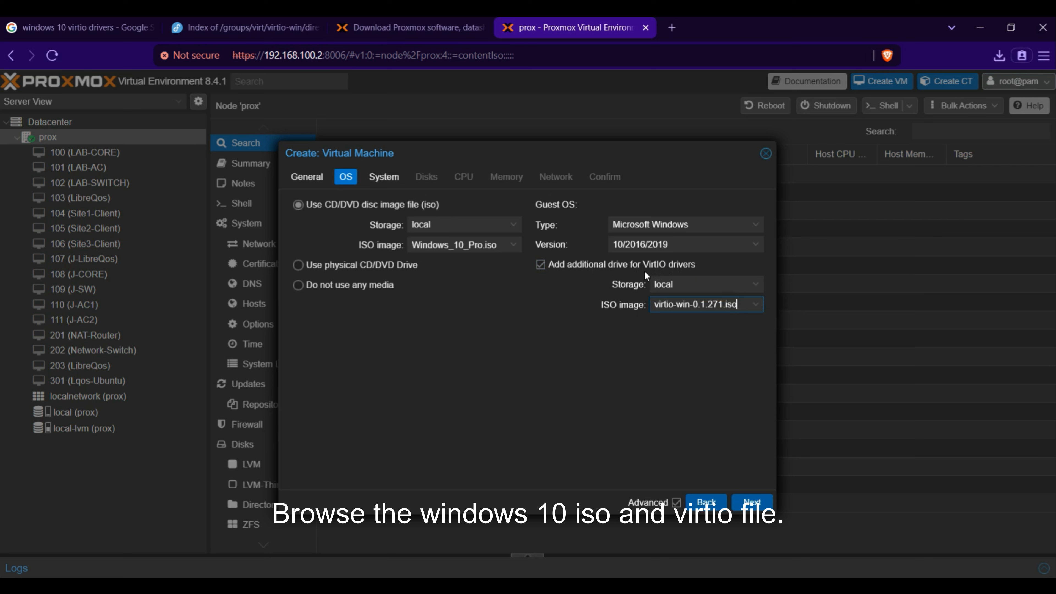
left_click(751, 504)
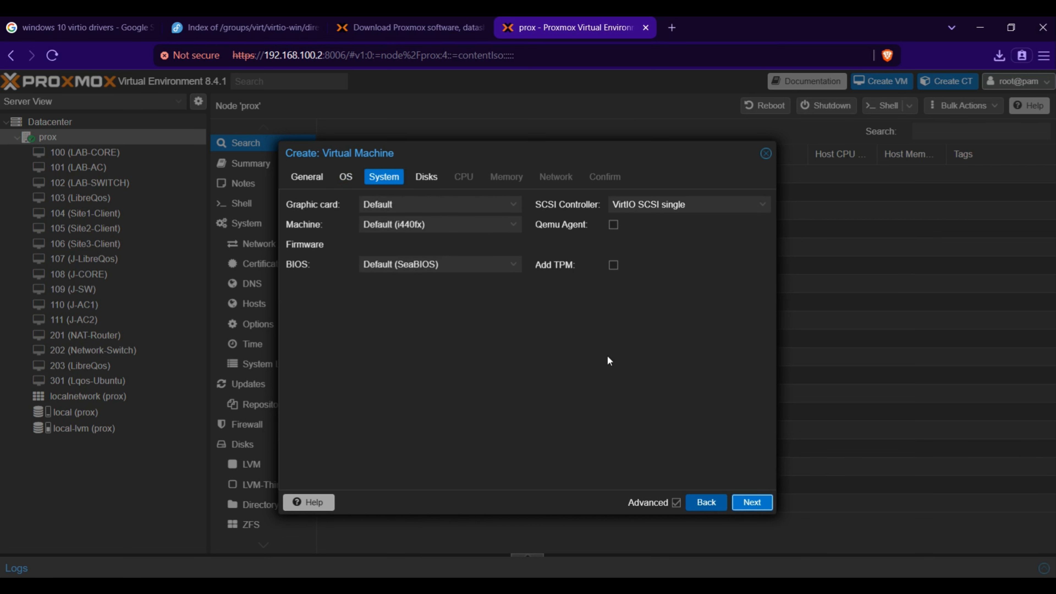
Step: Keep the default system settings, set the scsi0 disk size to 50 GiB, and proceed to the CPU settings
left_click(751, 503)
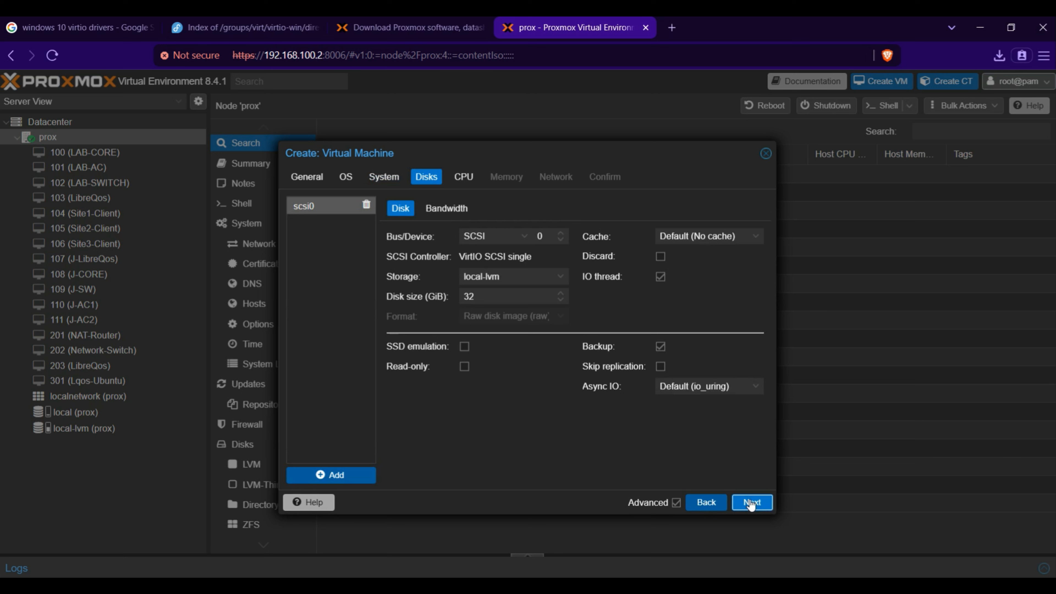
double_click(515, 294)
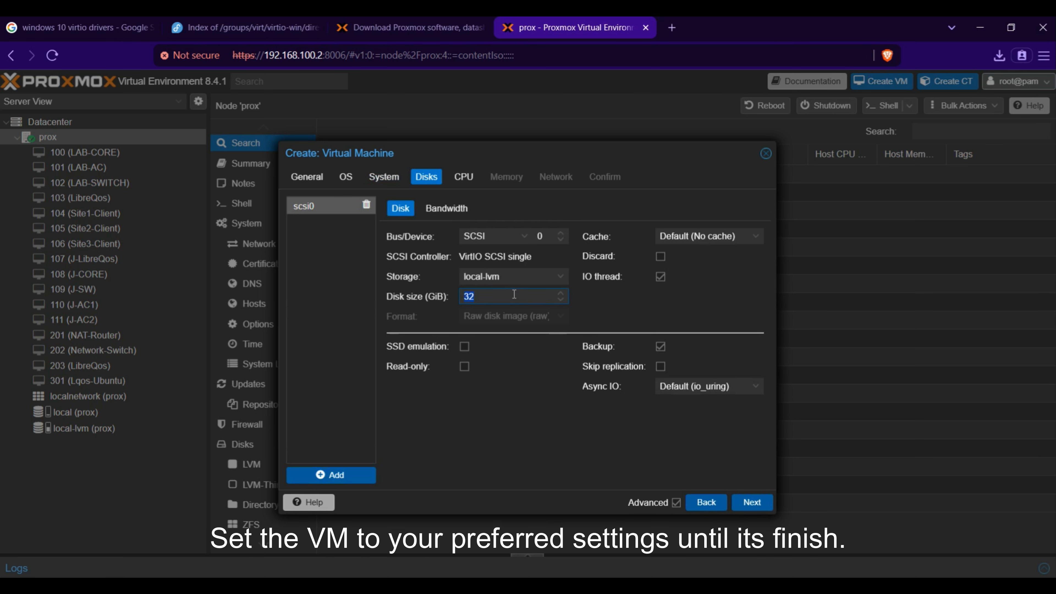
type("50")
left_click(754, 503)
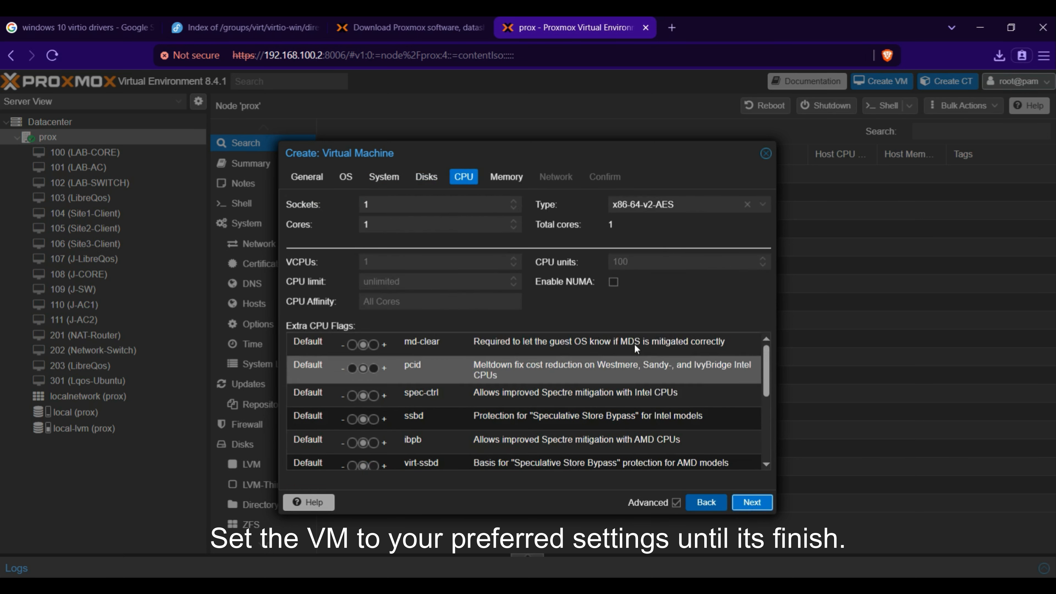
Step: Give the virtual machine 4 CPU cores and 4096 MiB of memory, and proceed to the network settings
double_click(382, 224)
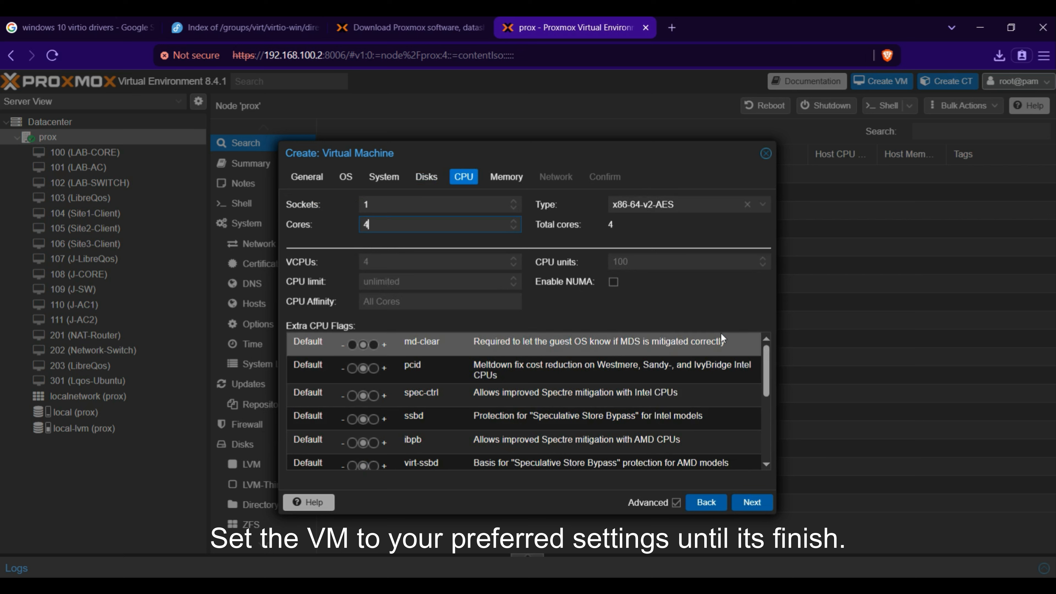
left_click(742, 307)
left_click(759, 504)
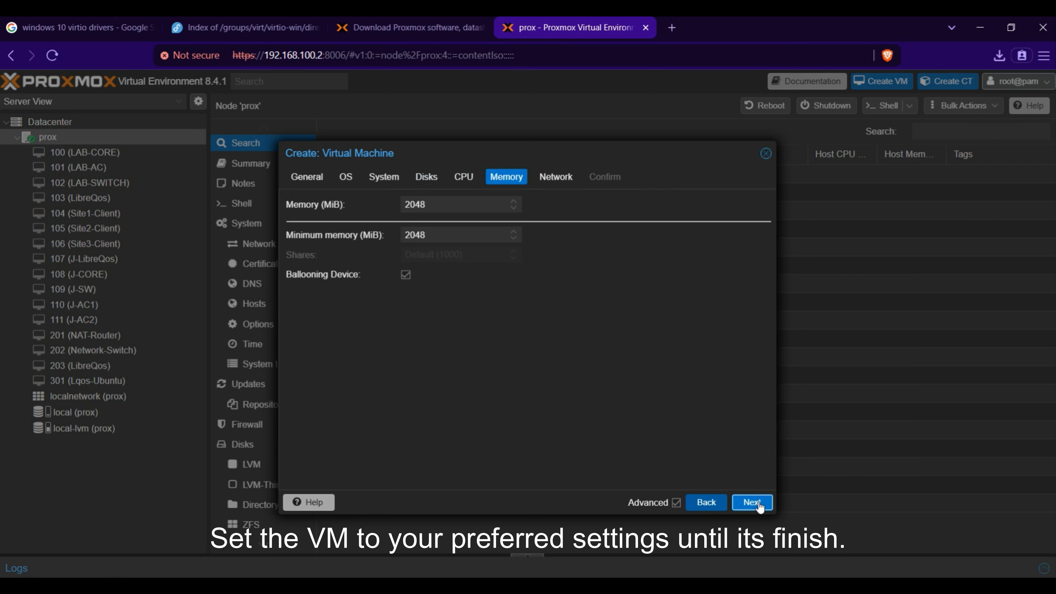
double_click(432, 204)
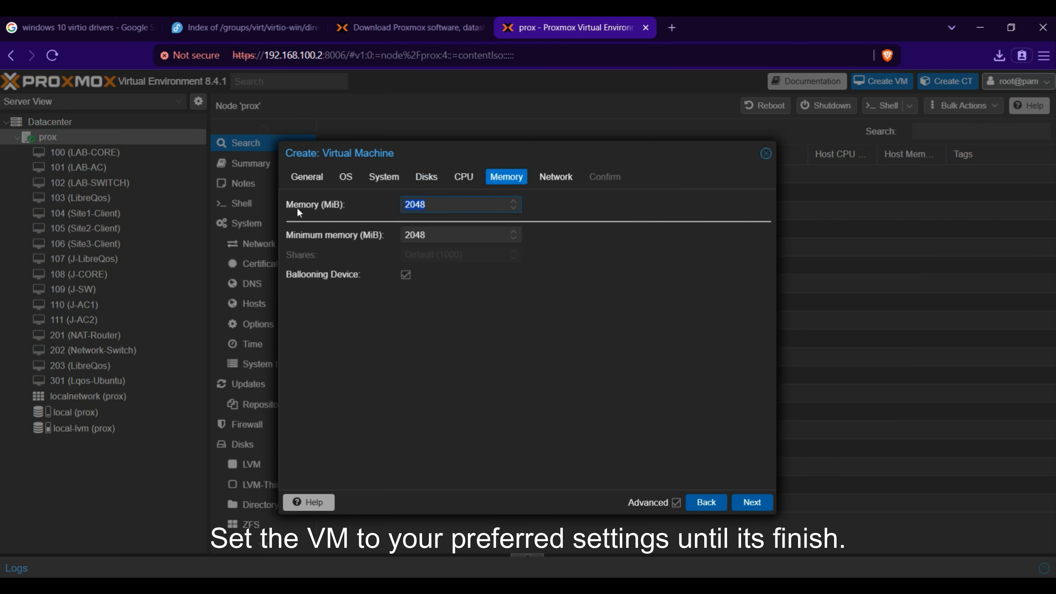
type("4096")
left_click(758, 503)
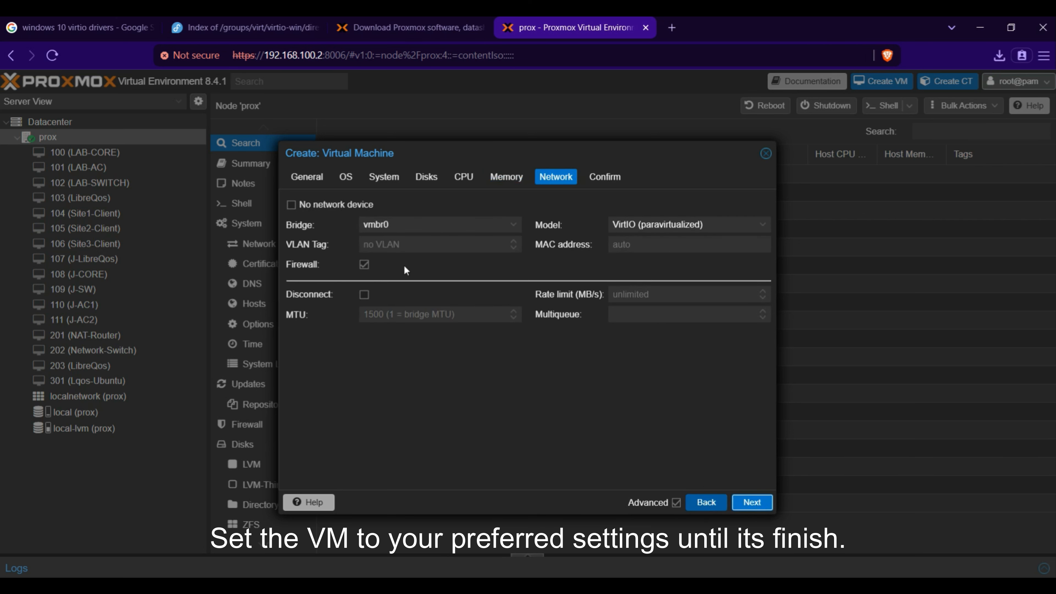
Step: Keep the network bridge vmbr0 and finish creating the virtual machine
left_click(515, 229)
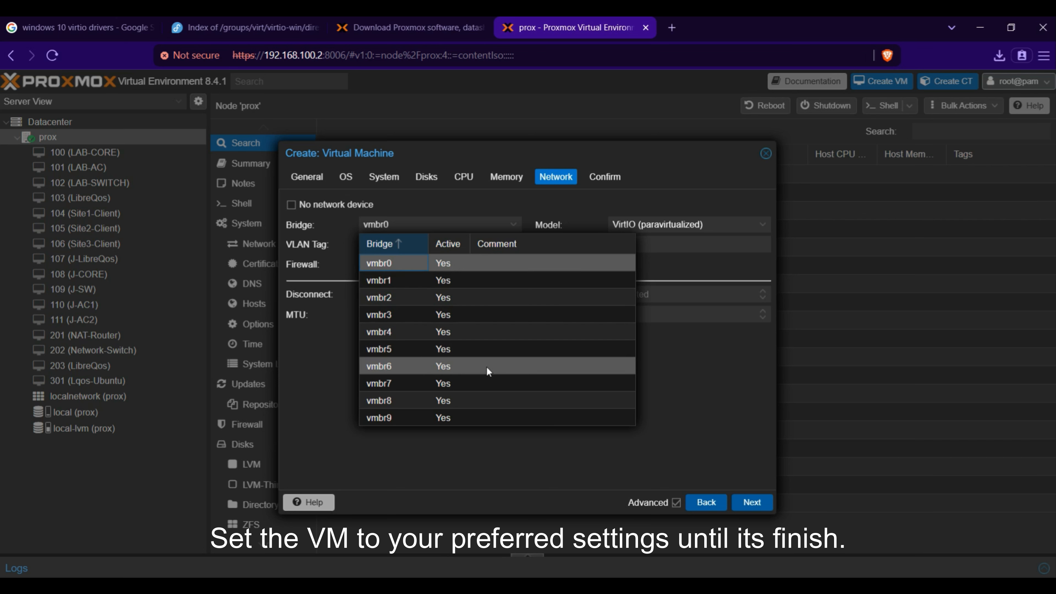
left_click(502, 463)
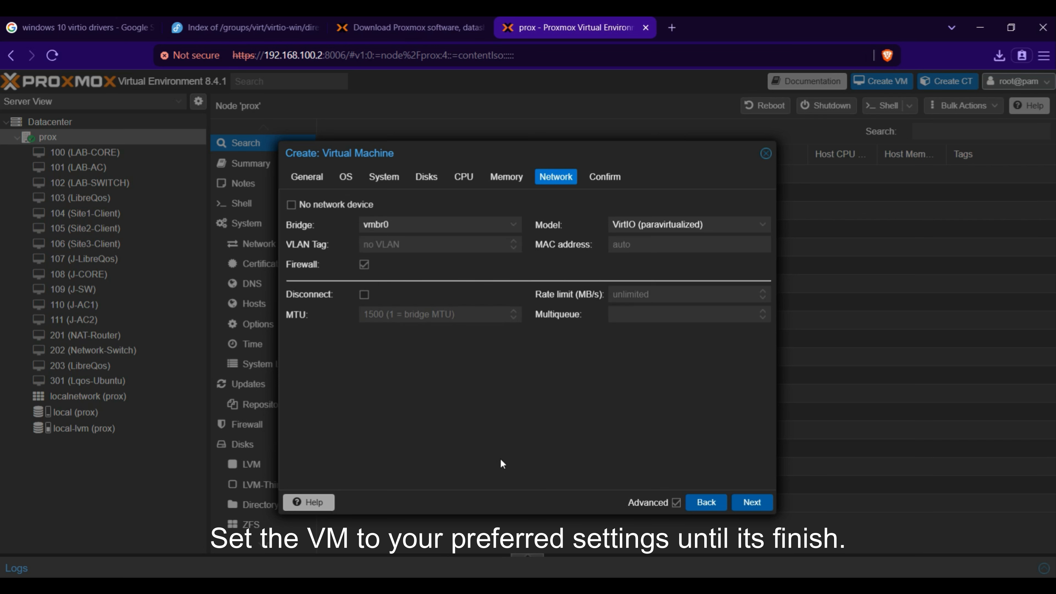
left_click(754, 504)
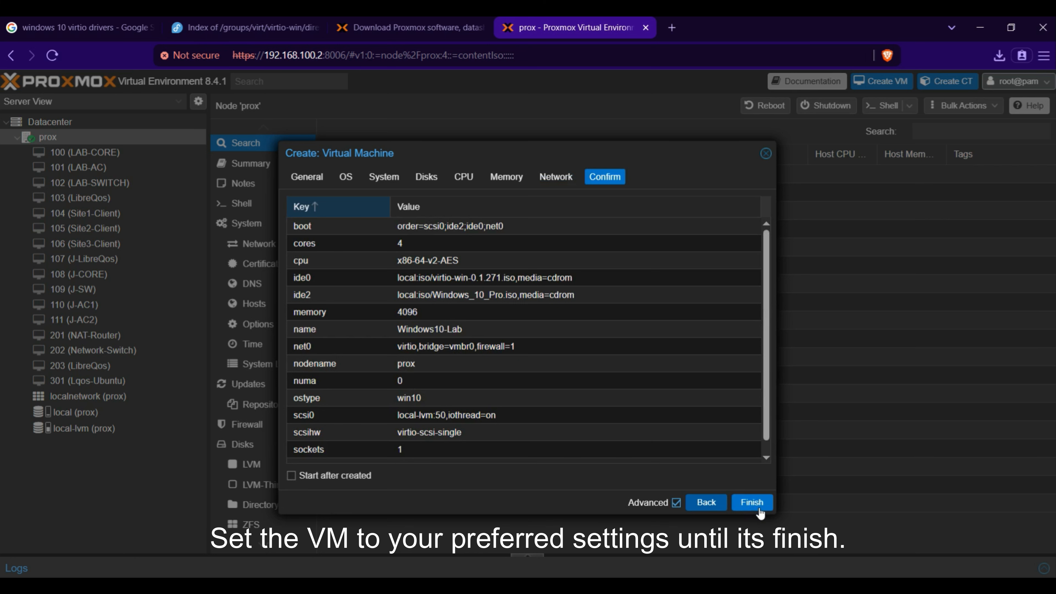
left_click(757, 504)
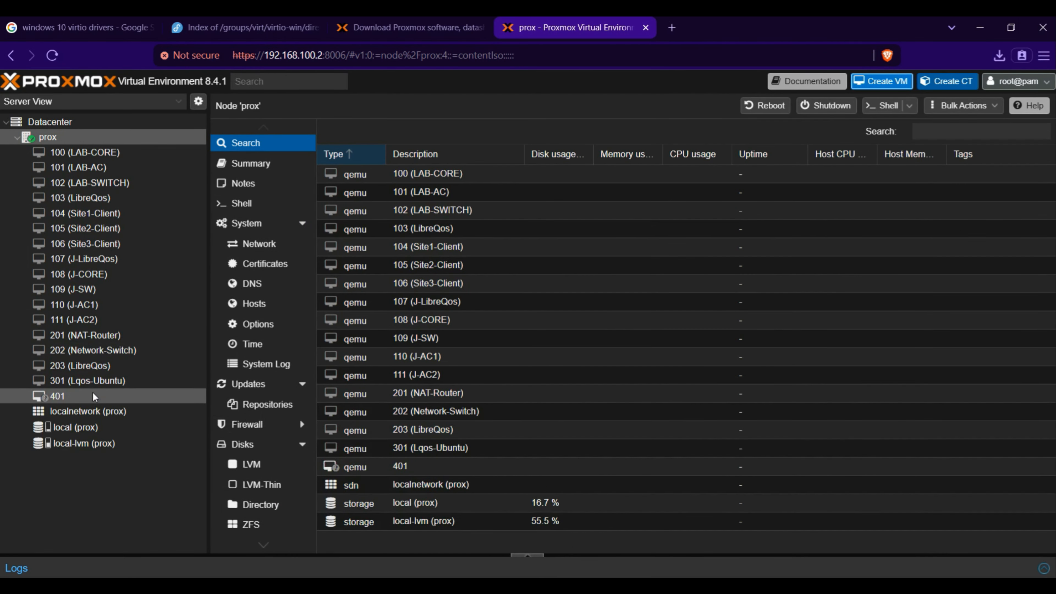
Step: Start virtual machine 401 (Windows10-Lab) and open its console in a separate maximized window
left_click(97, 400)
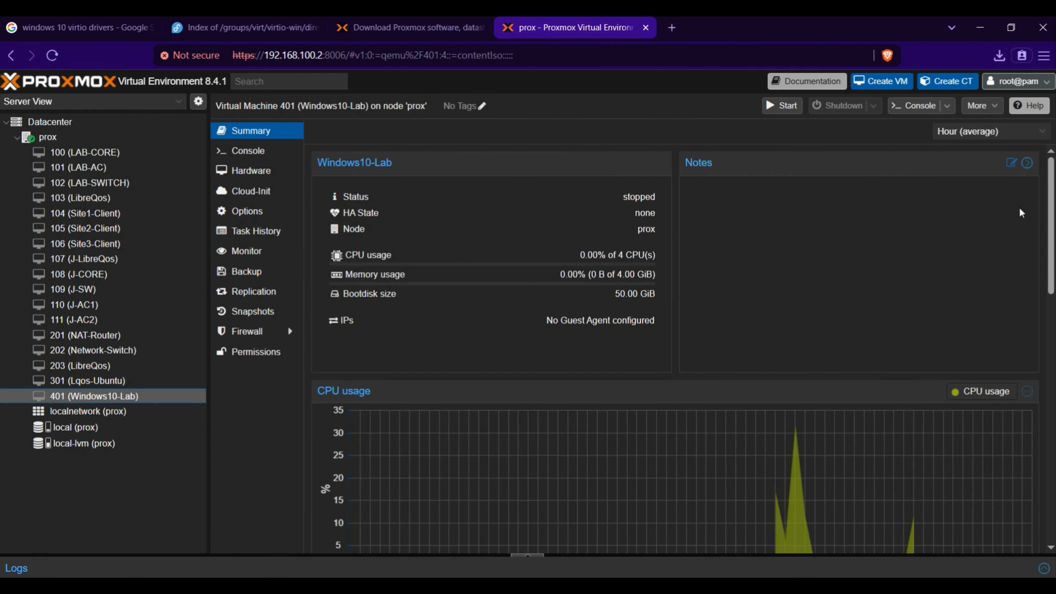
left_click(266, 154)
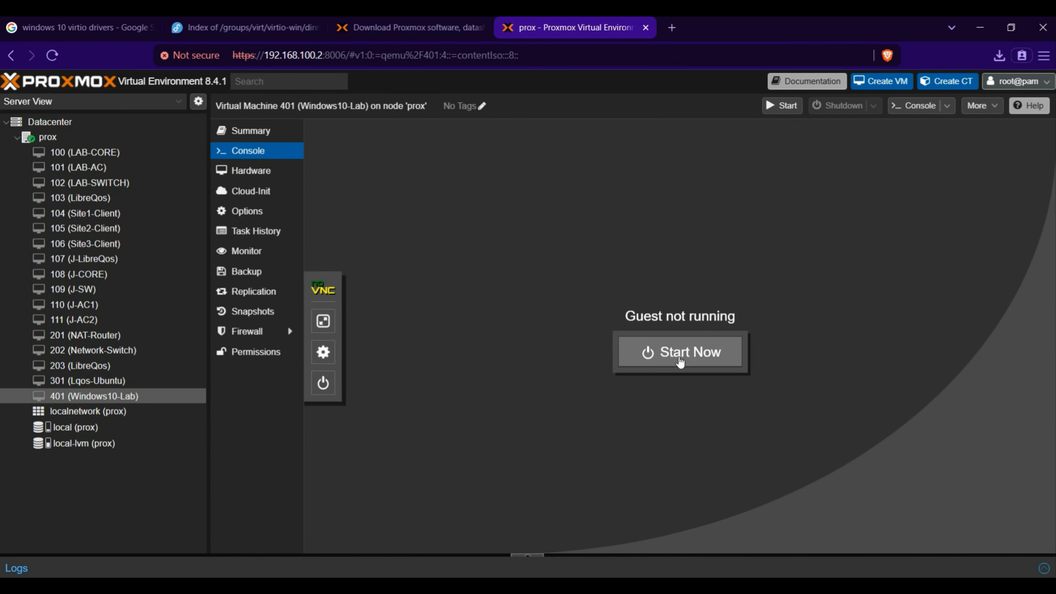
left_click(680, 362)
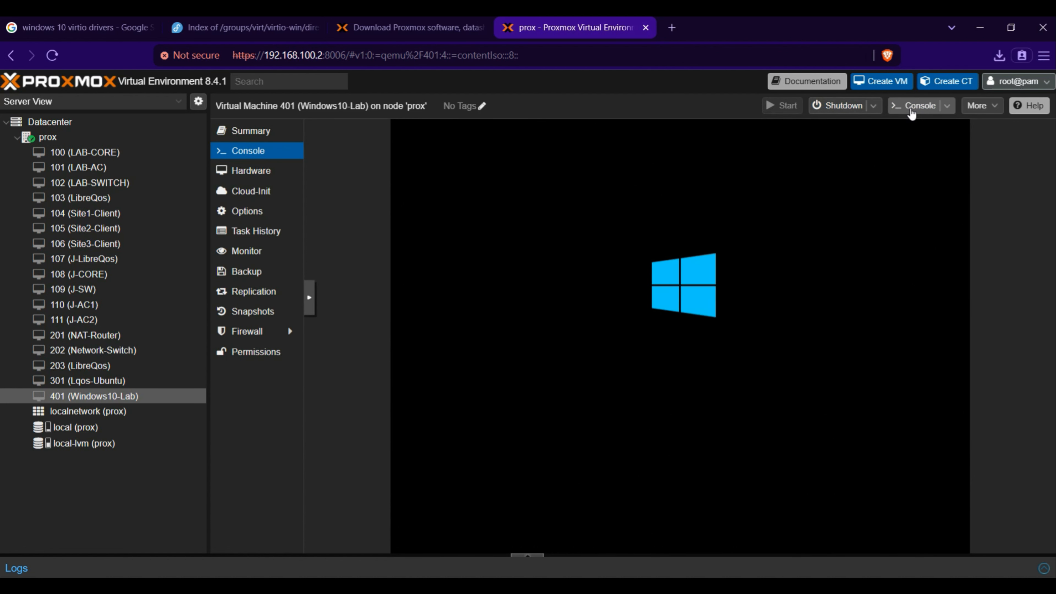
left_click(911, 109)
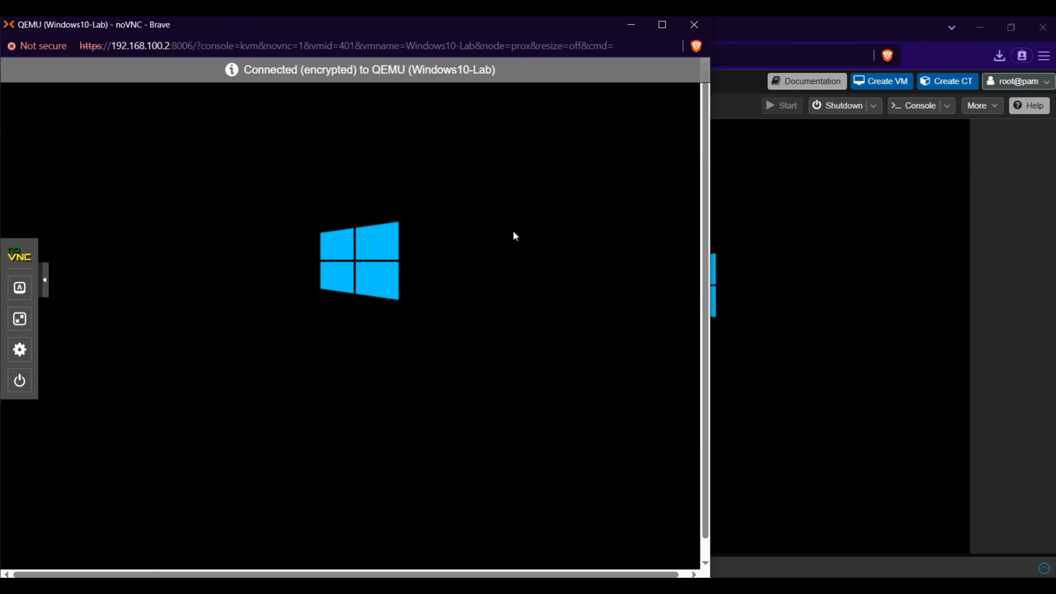
left_click(662, 25)
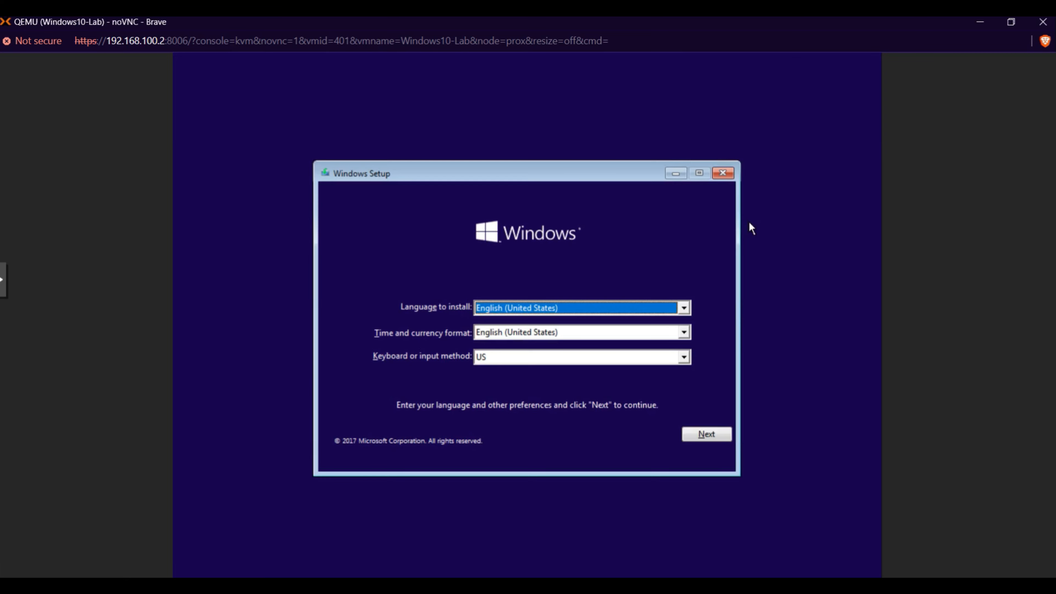
Step: Begin installing Windows with the default language settings, accept the license terms, and choose the Custom: Install Windows only installation
left_click(710, 436)
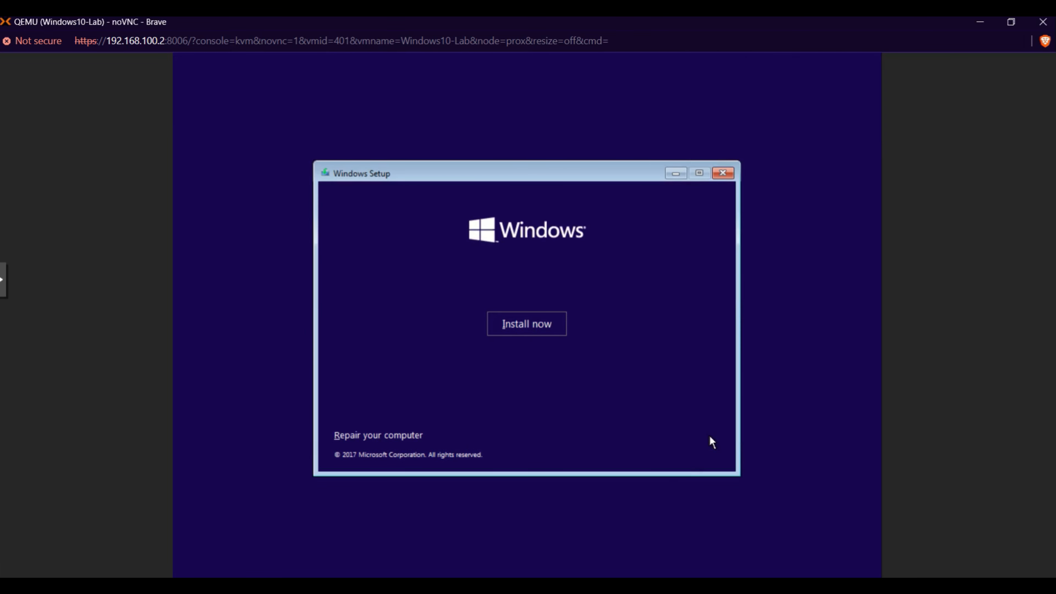
left_click(552, 333)
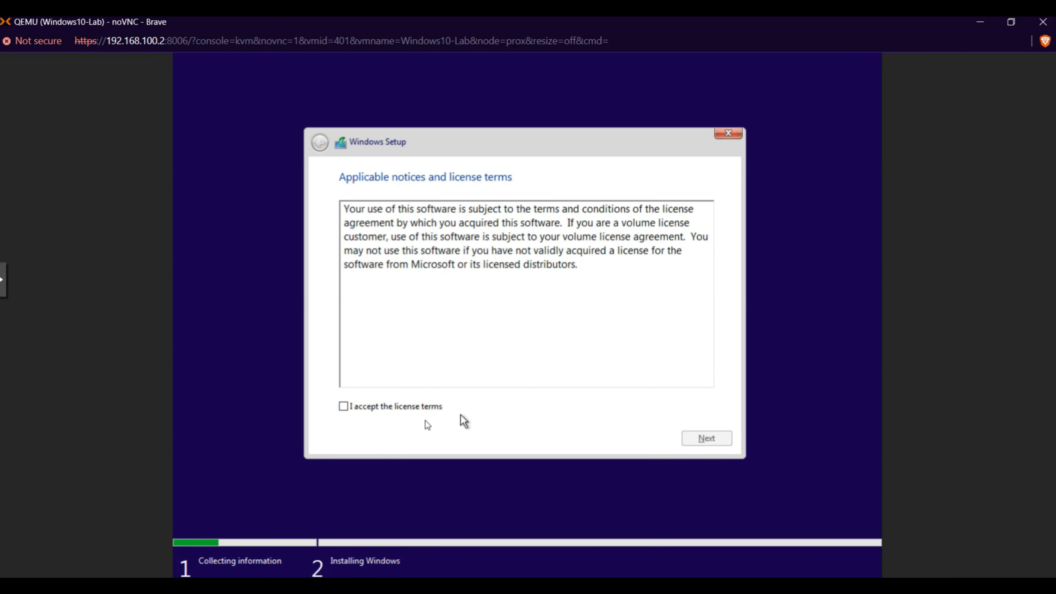
left_click(392, 408)
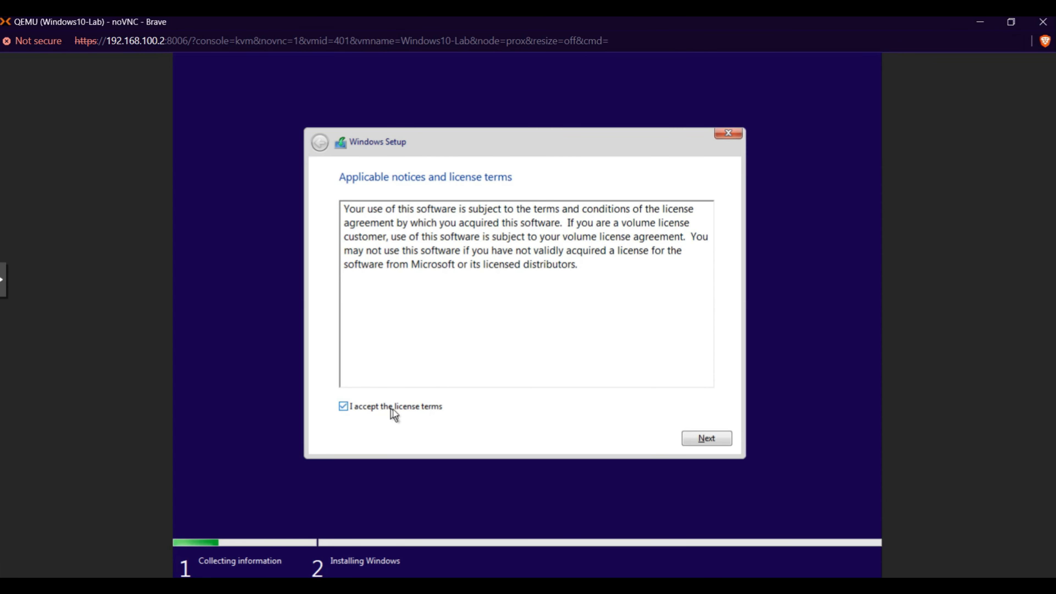
left_click(716, 440)
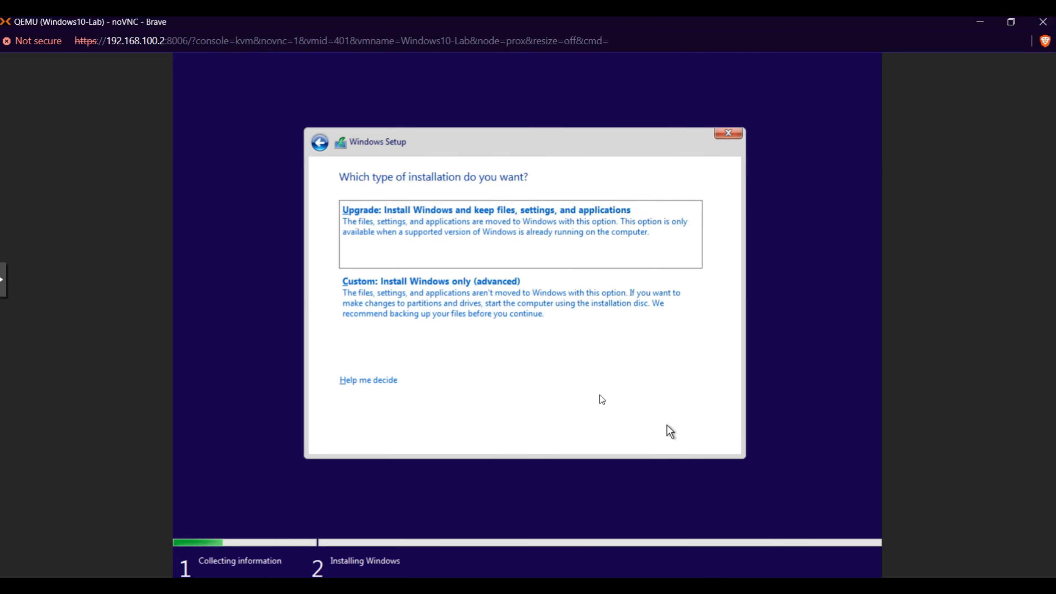
left_click(504, 331)
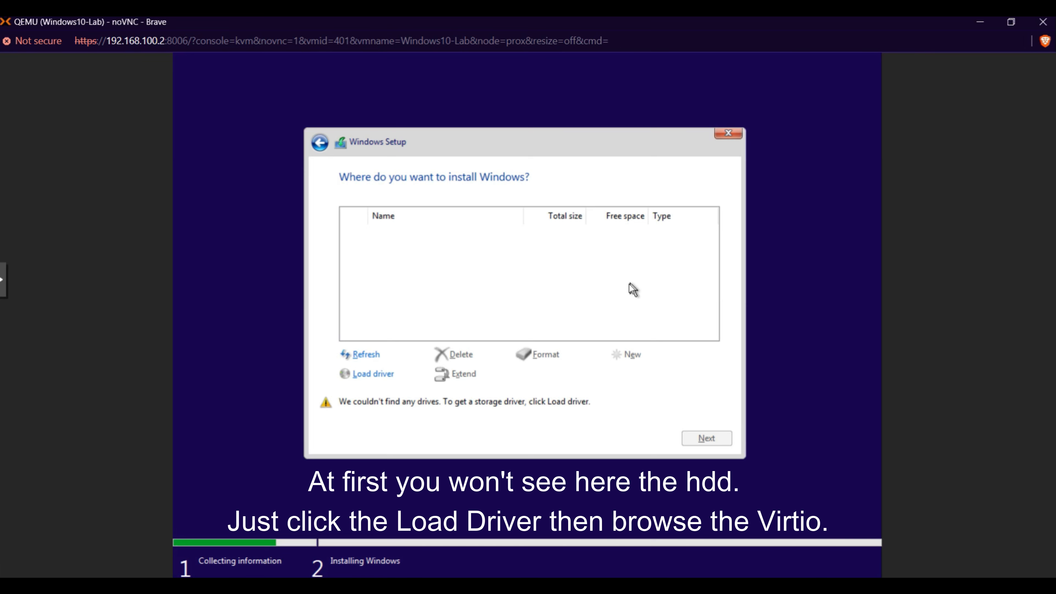
Step: Load the Red Hat VirtIO SCSI pass-through controller driver from the amd64\w10 folder of the virtio-win-0.1.271 CD drive
left_click(368, 356)
left_click(377, 374)
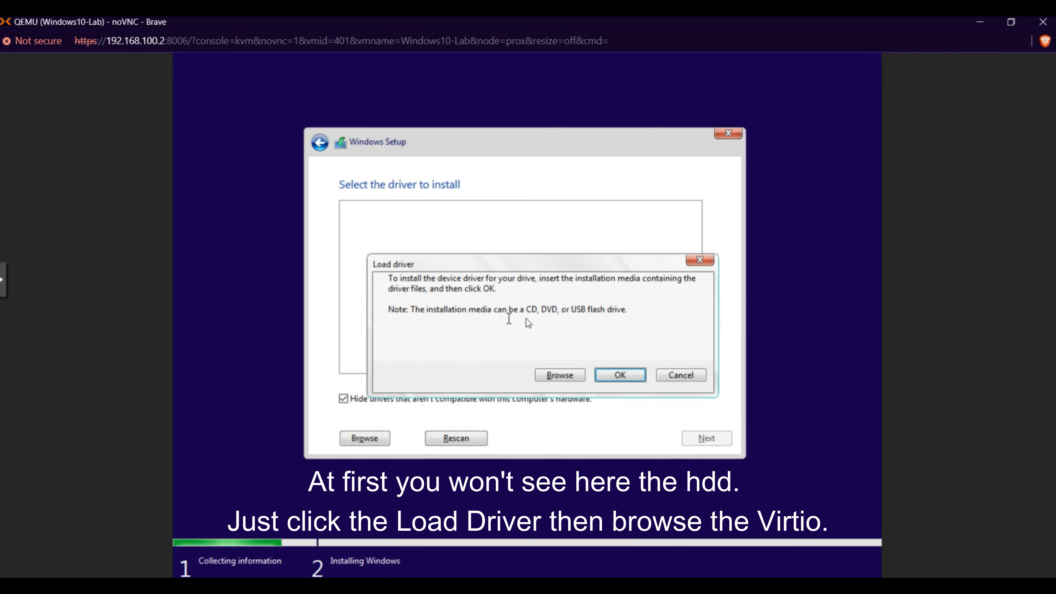
left_click(564, 375)
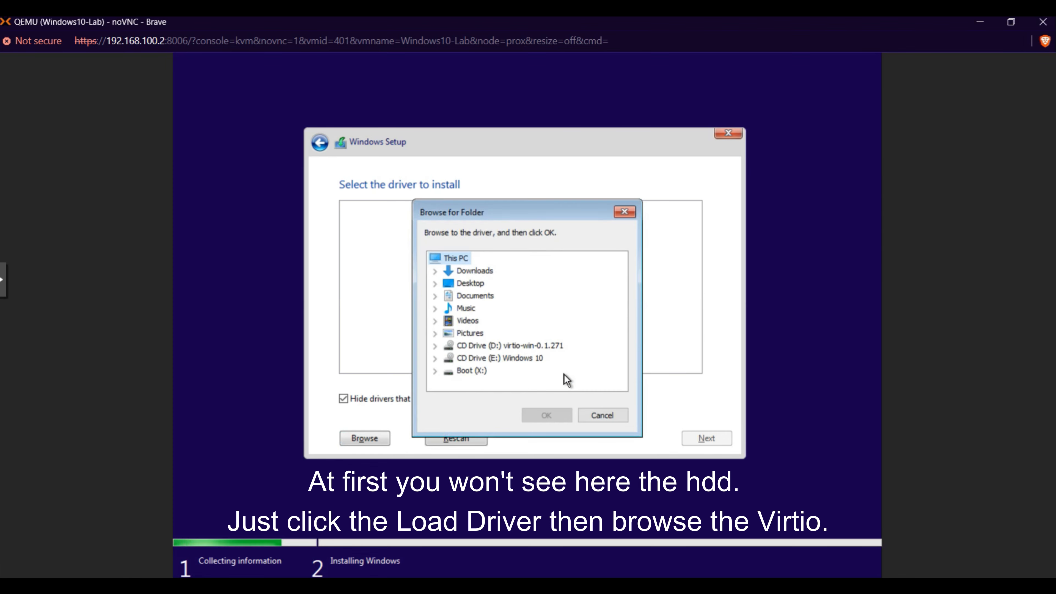
double_click(517, 348)
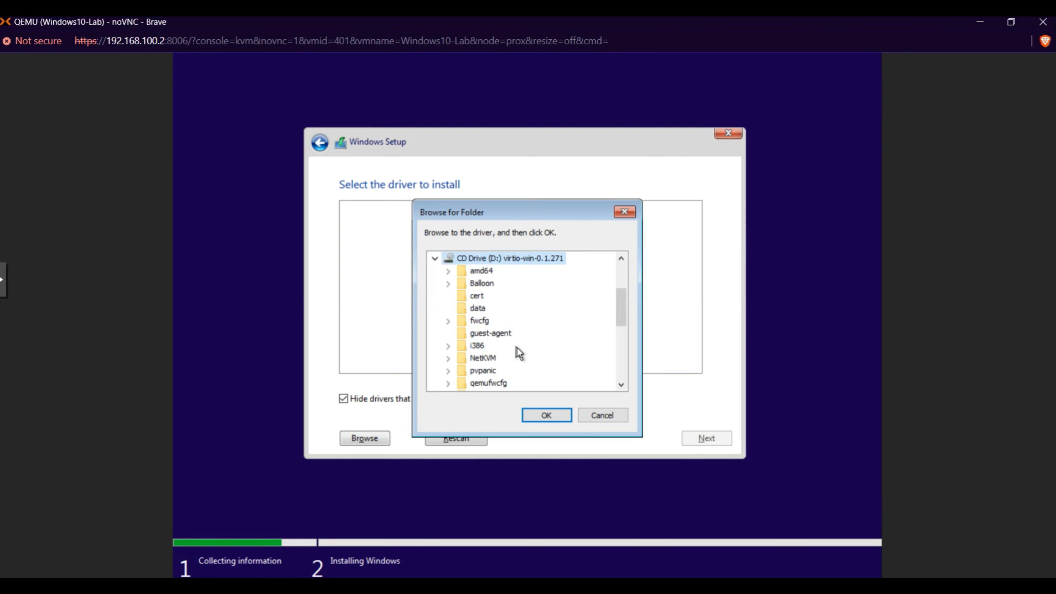
double_click(479, 275)
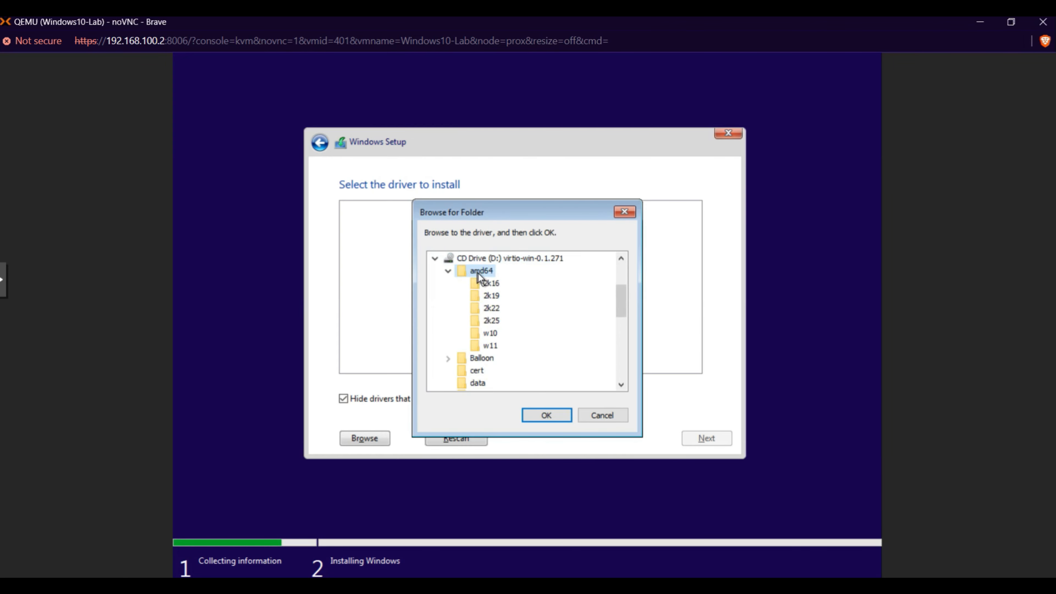
left_click(491, 335)
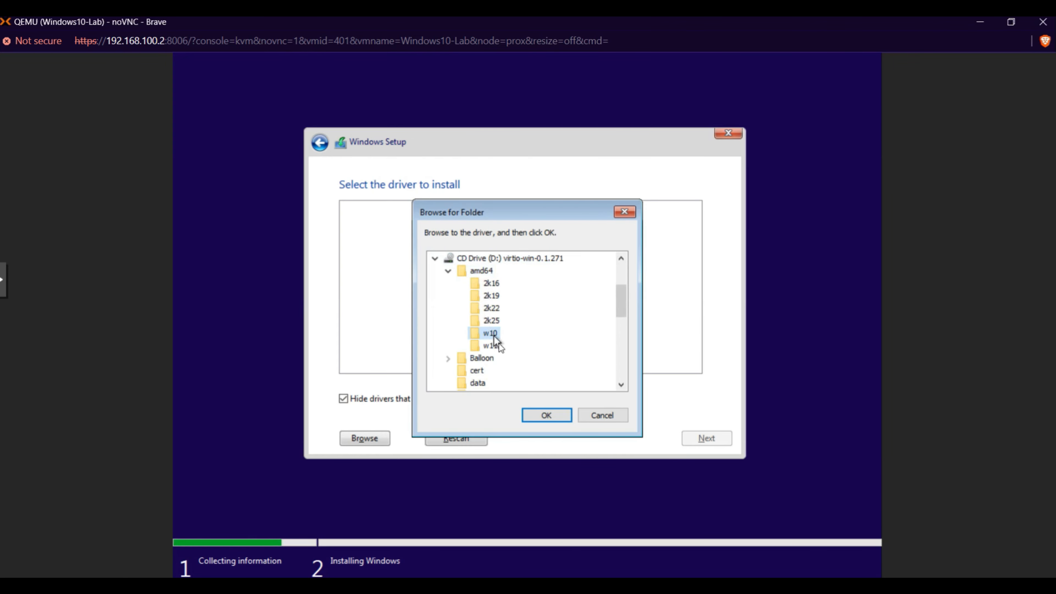
left_click(547, 418)
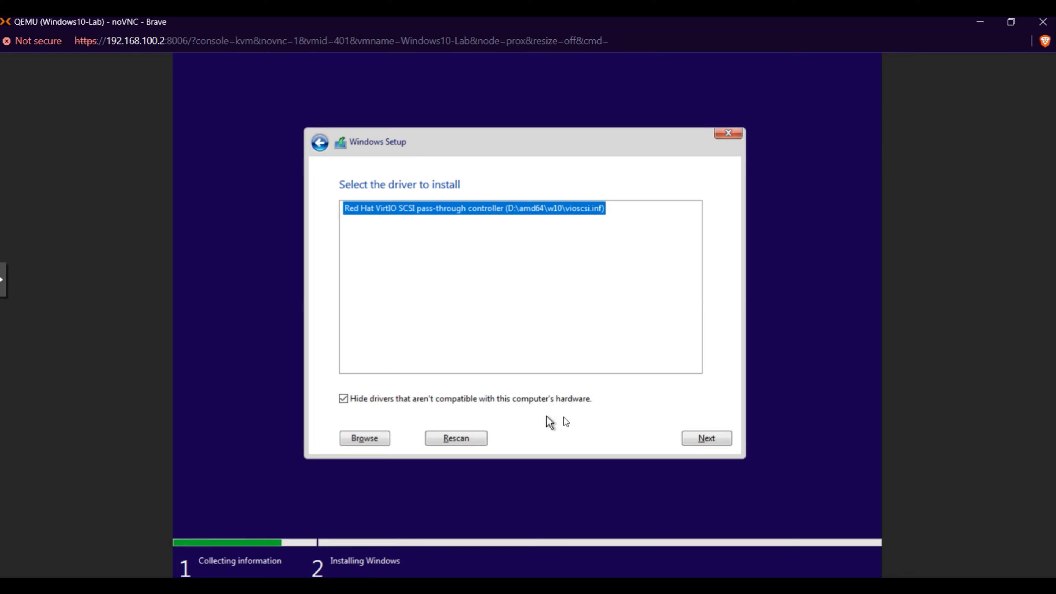
left_click(695, 443)
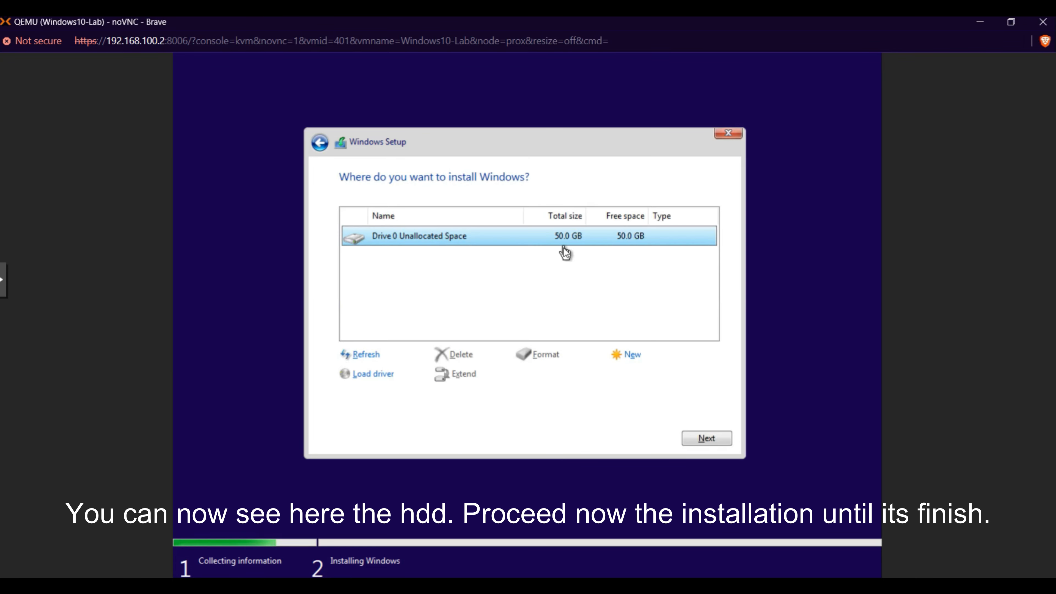
Step: Create a new partition from all of Drive 0's unallocated space, accepting the additional system partitions
left_click(631, 354)
left_click(657, 374)
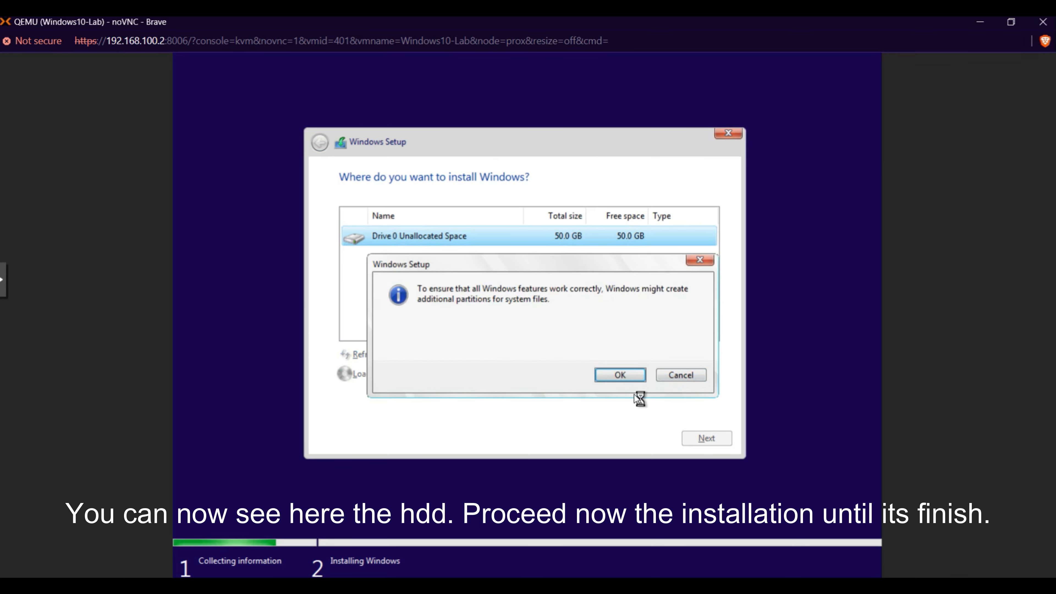
left_click(632, 378)
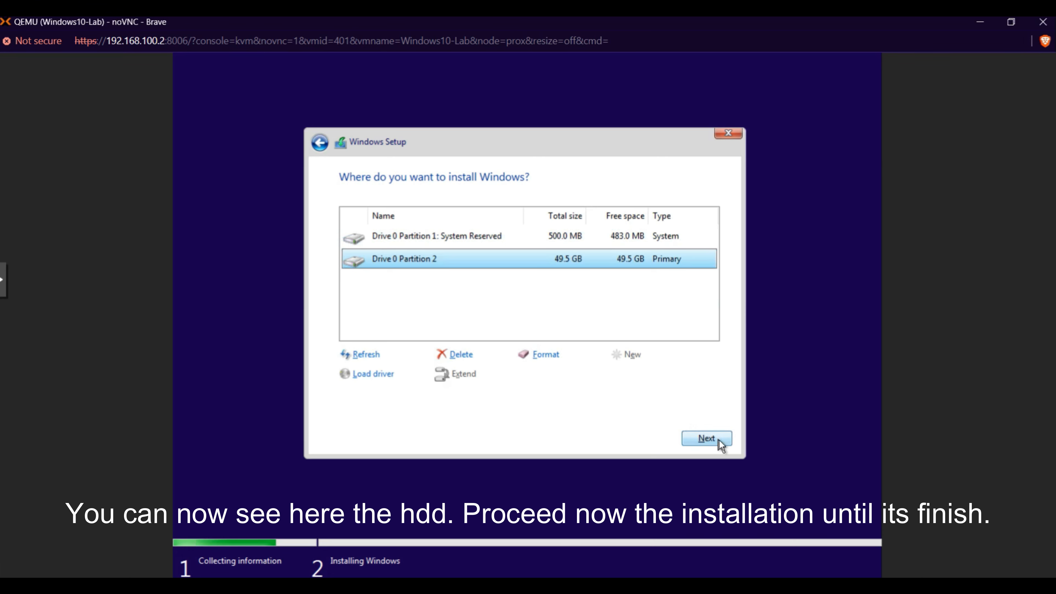
Step: Install Windows on Drive 0 Partition 2 and restart the virtual machine immediately when setup asks for it
left_click(682, 237)
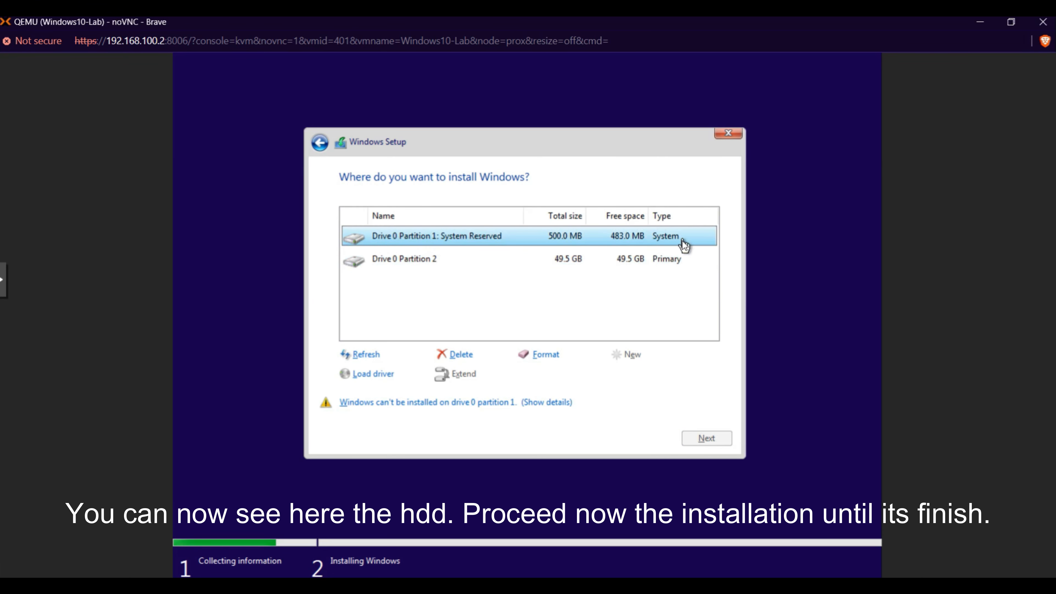
left_click(669, 257)
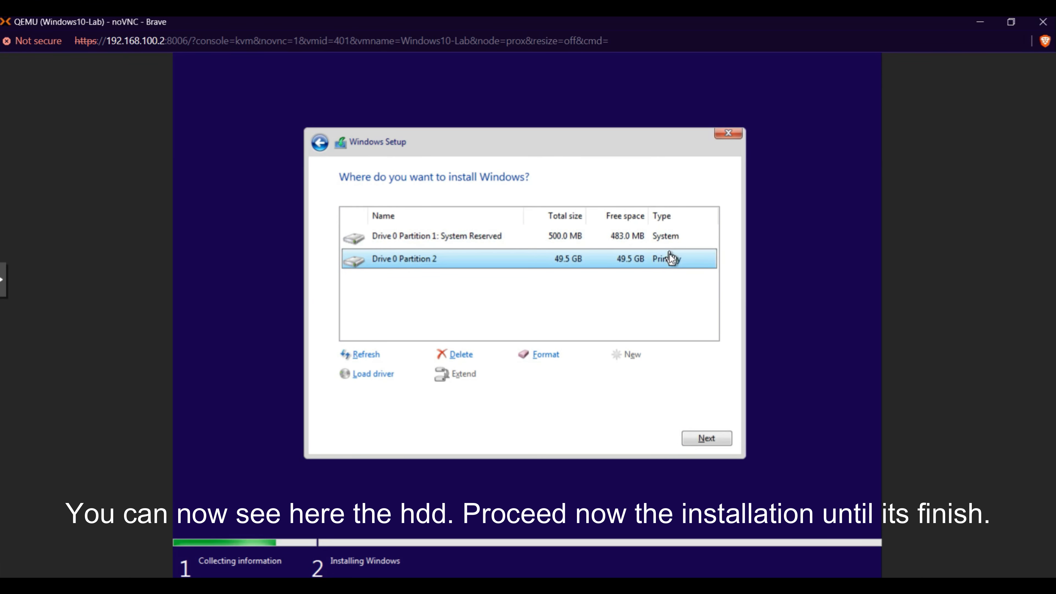
left_click(700, 438)
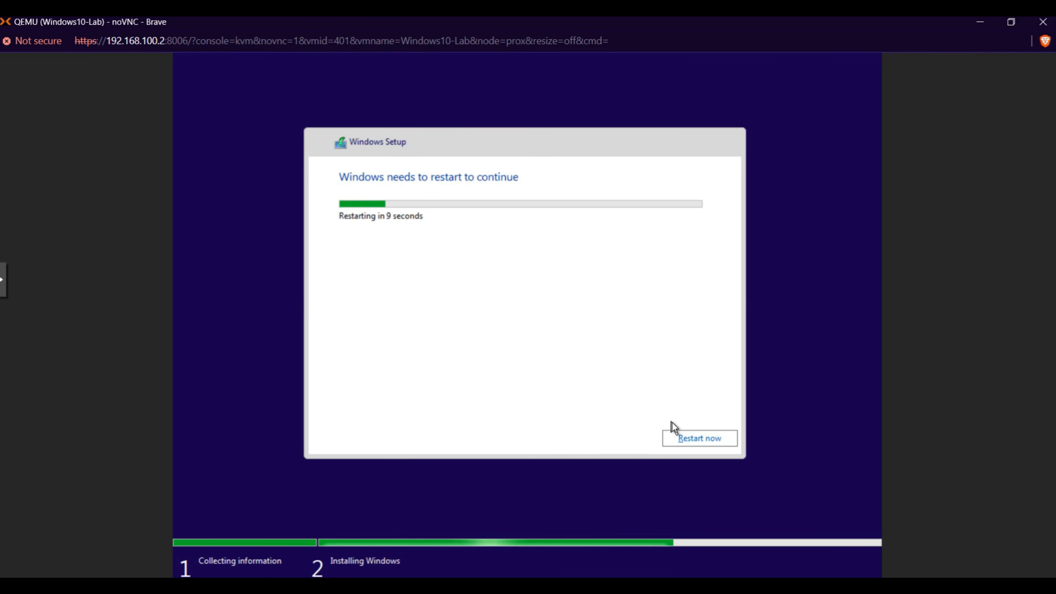
left_click(713, 440)
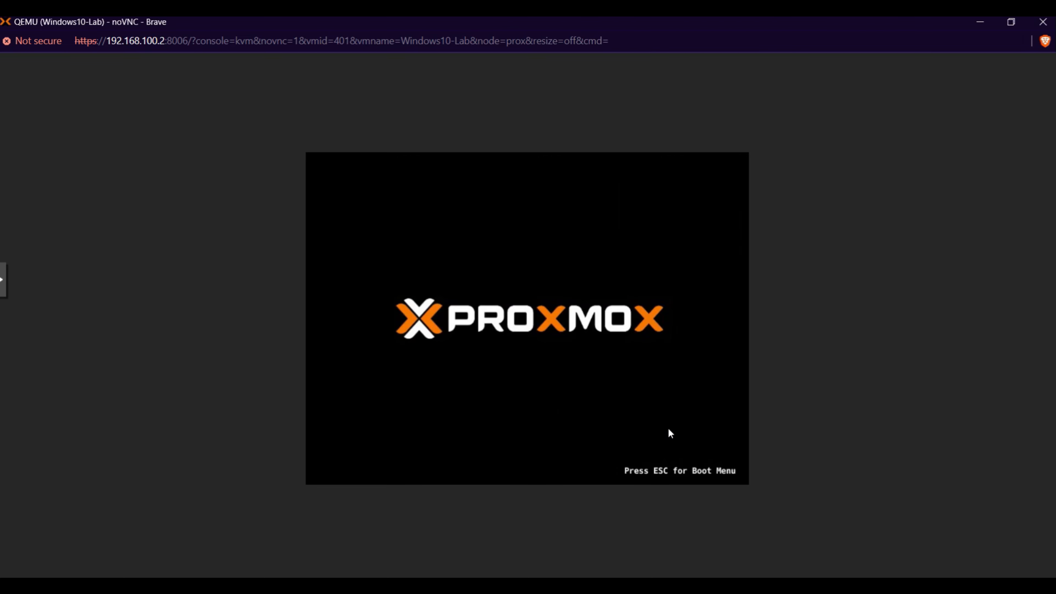
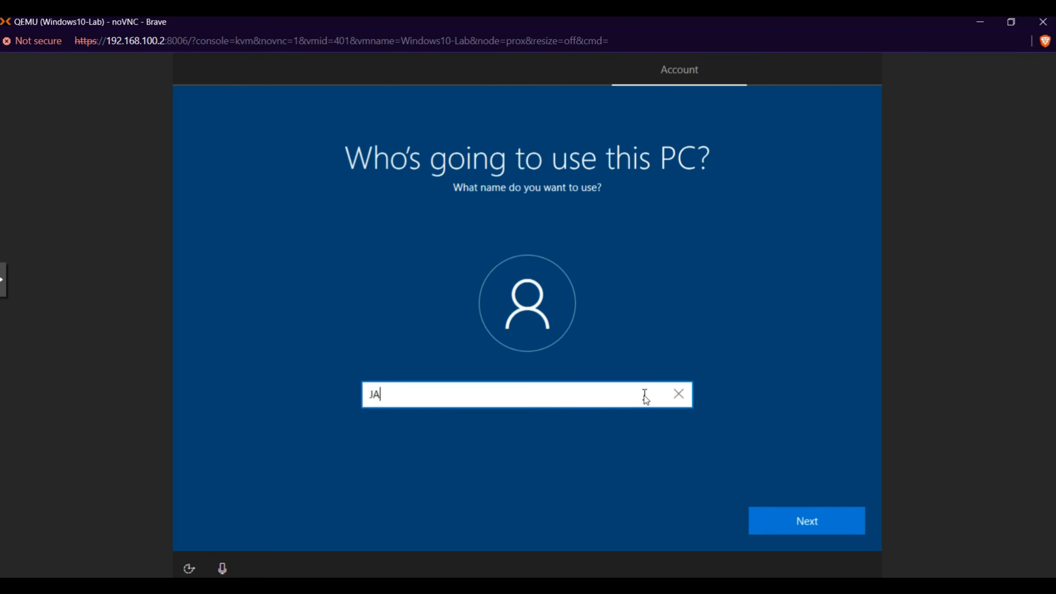
Step: Name the local Windows account JAT-PC, then create and confirm its password
type("-PC")
left_click(799, 517)
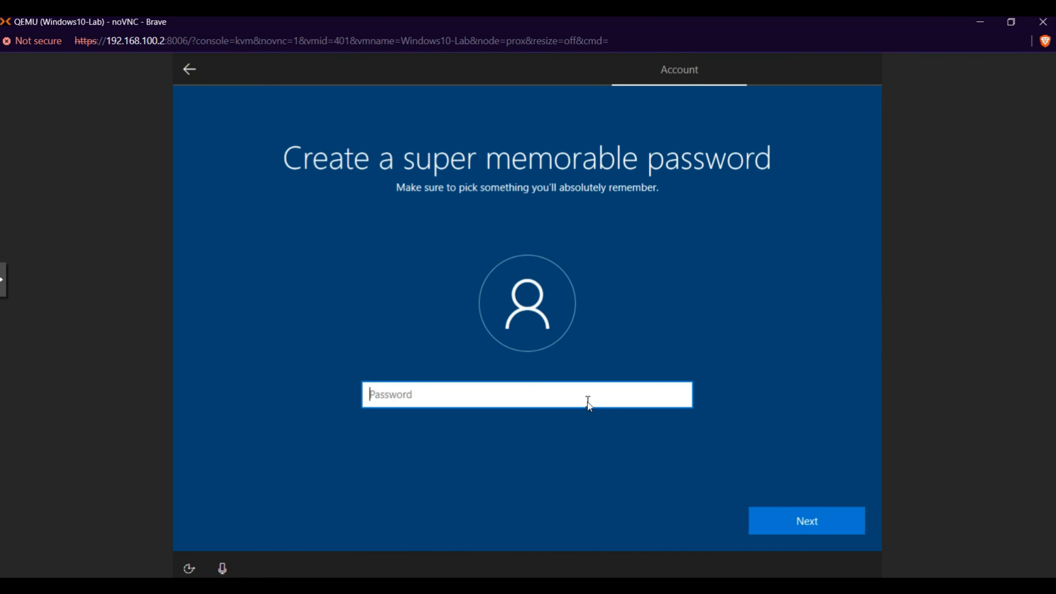
type("1234")
left_click(811, 521)
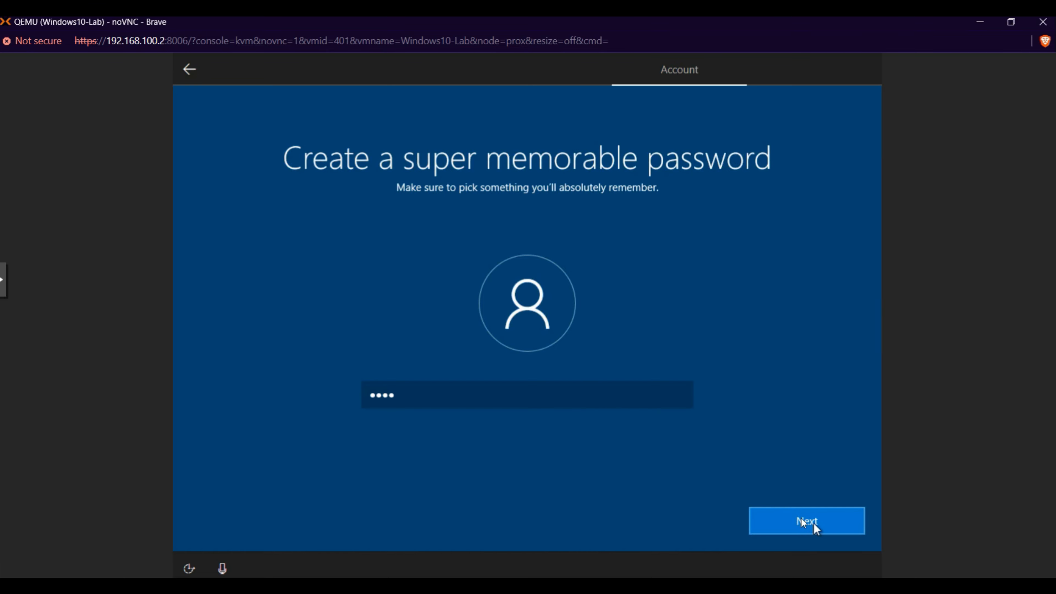
type("1234")
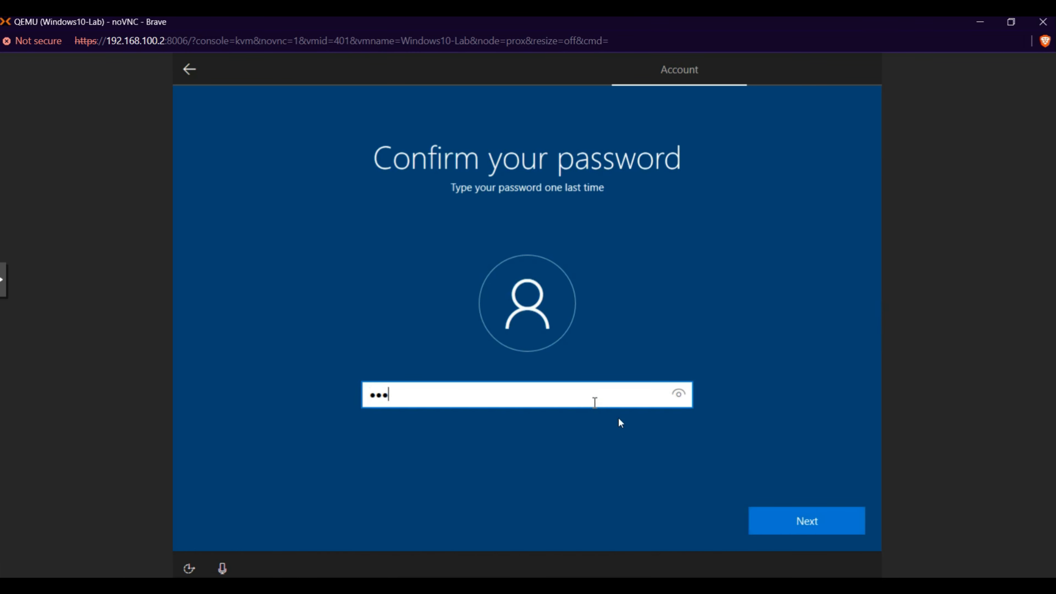
left_click(782, 511)
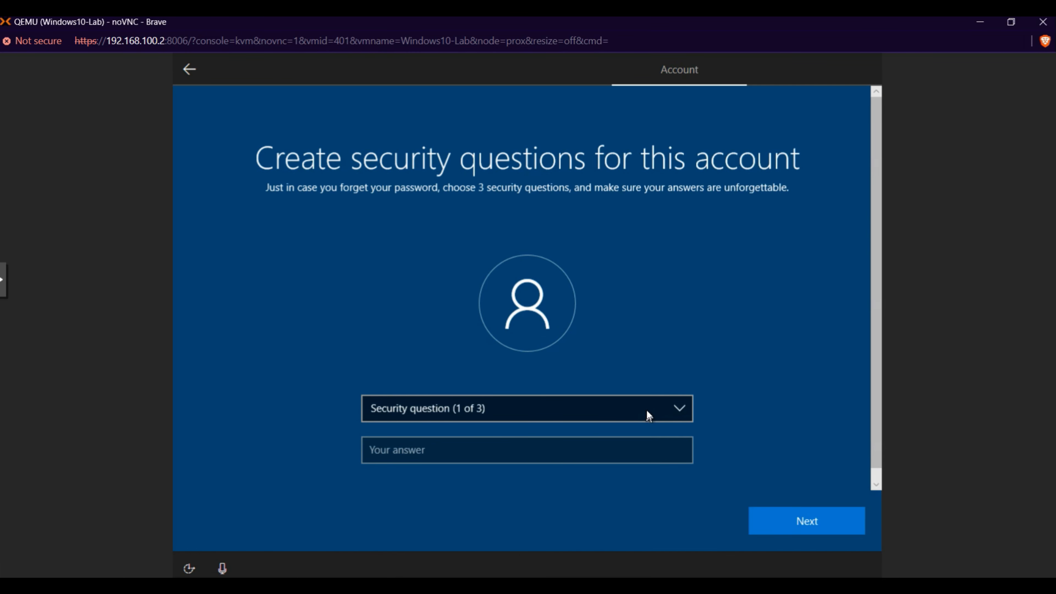
Step: Choose "What was your first pet's name?" as the first security question and submit its answer
left_click(646, 409)
left_click(556, 420)
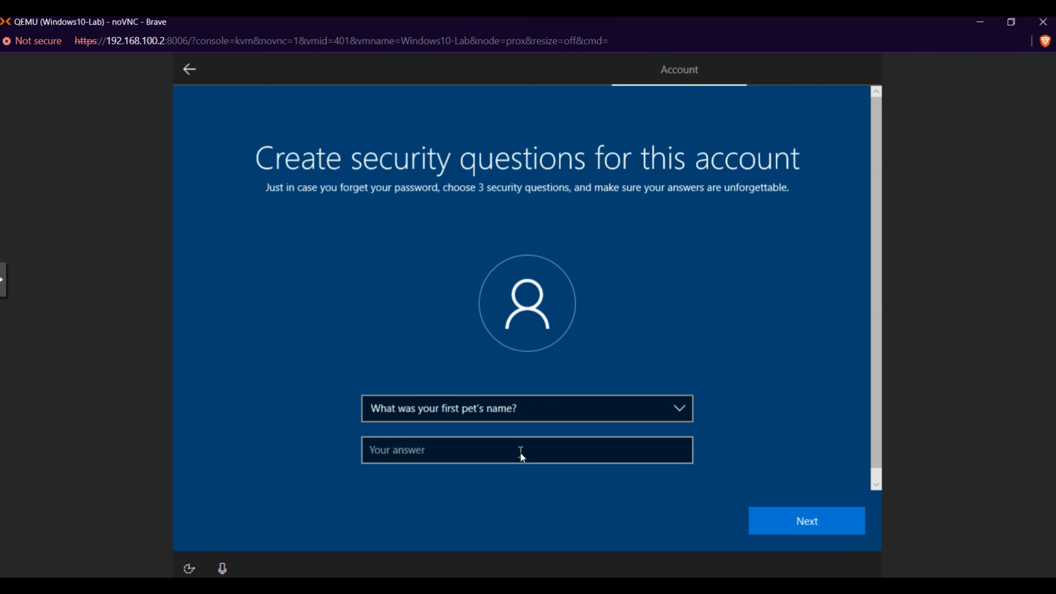
left_click(521, 454)
type("1234")
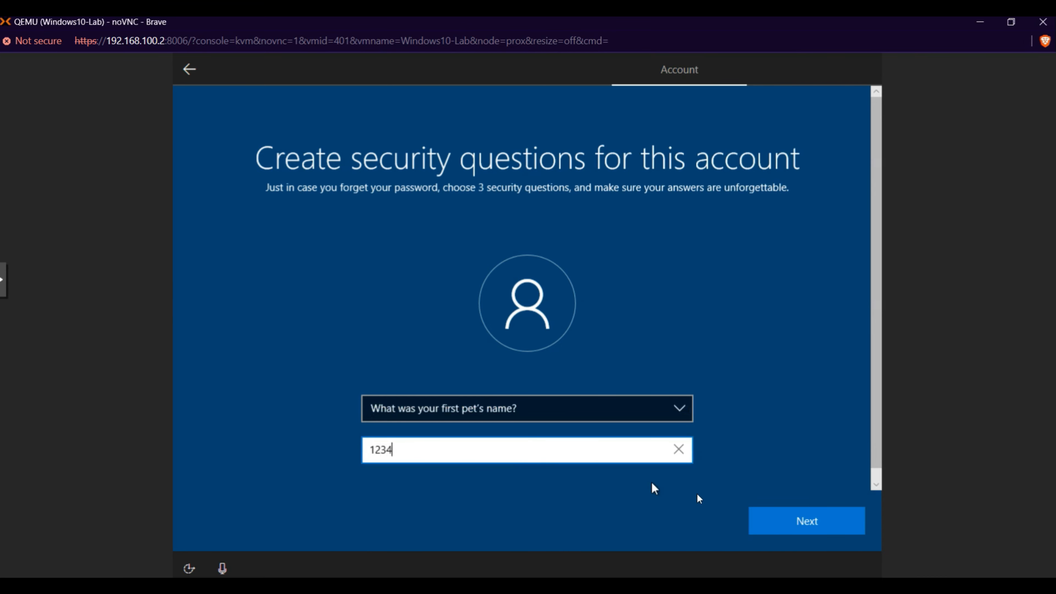
left_click(805, 522)
Step: Choose "What's the name of the city where you were born?" as the second security question and submit its answer
left_click(659, 412)
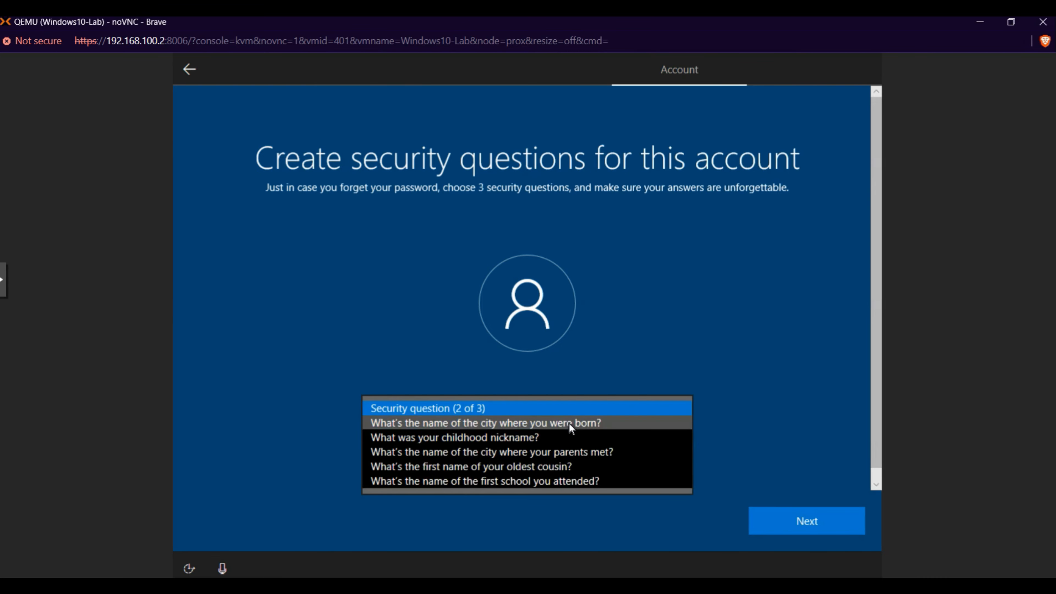
left_click(556, 427)
left_click(556, 456)
type("1234")
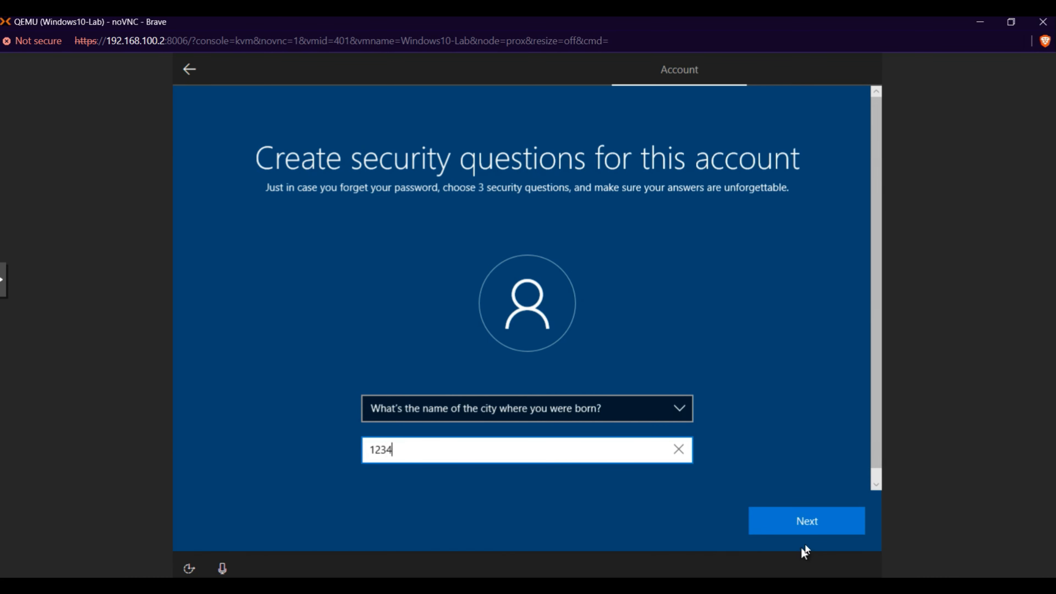
left_click(803, 525)
Step: Choose "What's the name of the city where your parents met?" as the third security question and submit its answer
left_click(618, 408)
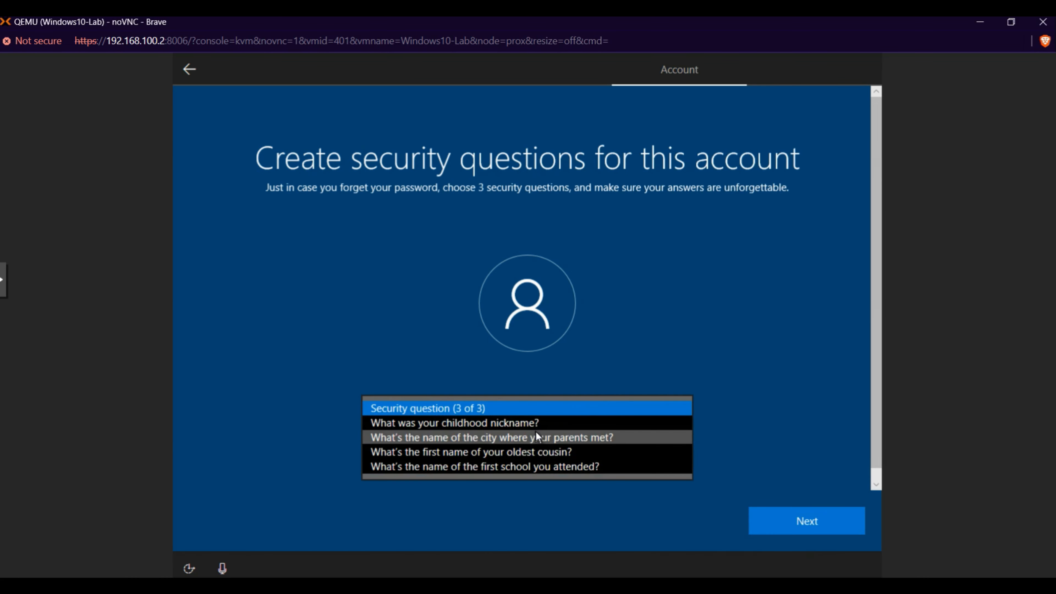
left_click(524, 429)
left_click(495, 453)
type("1234")
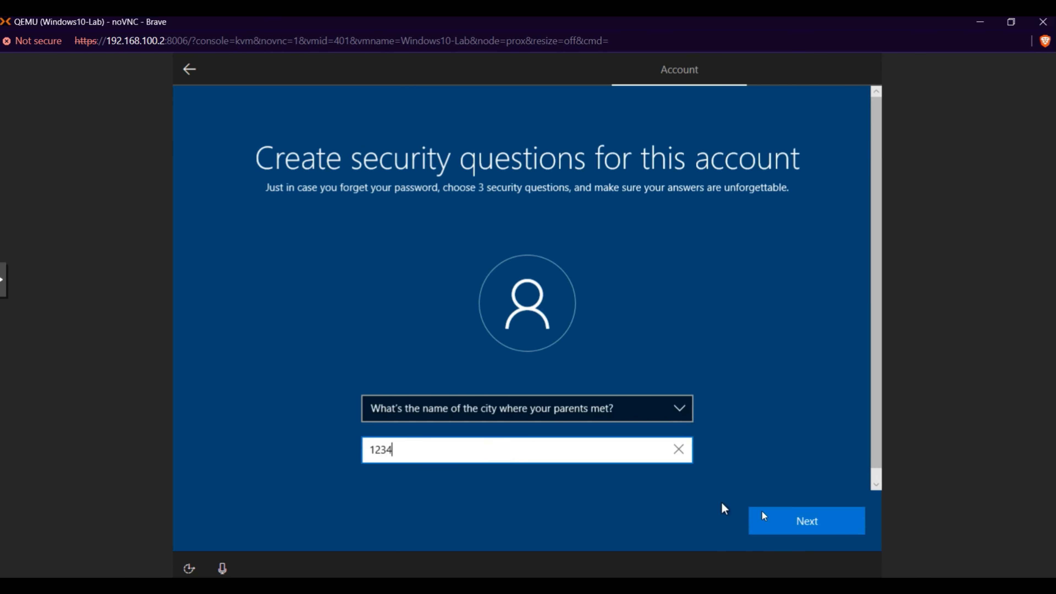
left_click(748, 514)
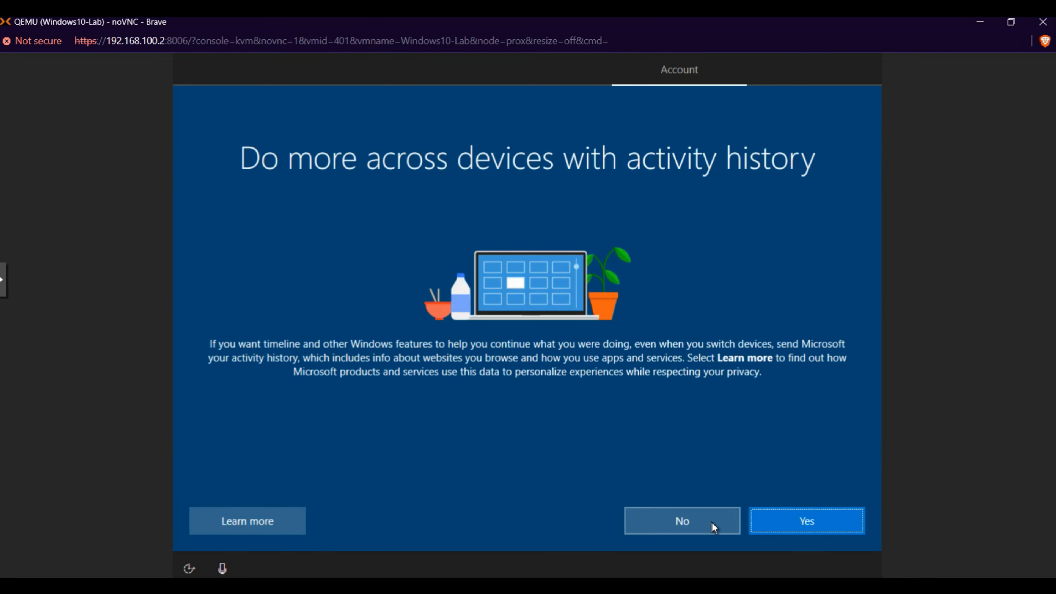
Step: Refuse sending activity history, decline Cortana, and accept the default device privacy settings
left_click(713, 522)
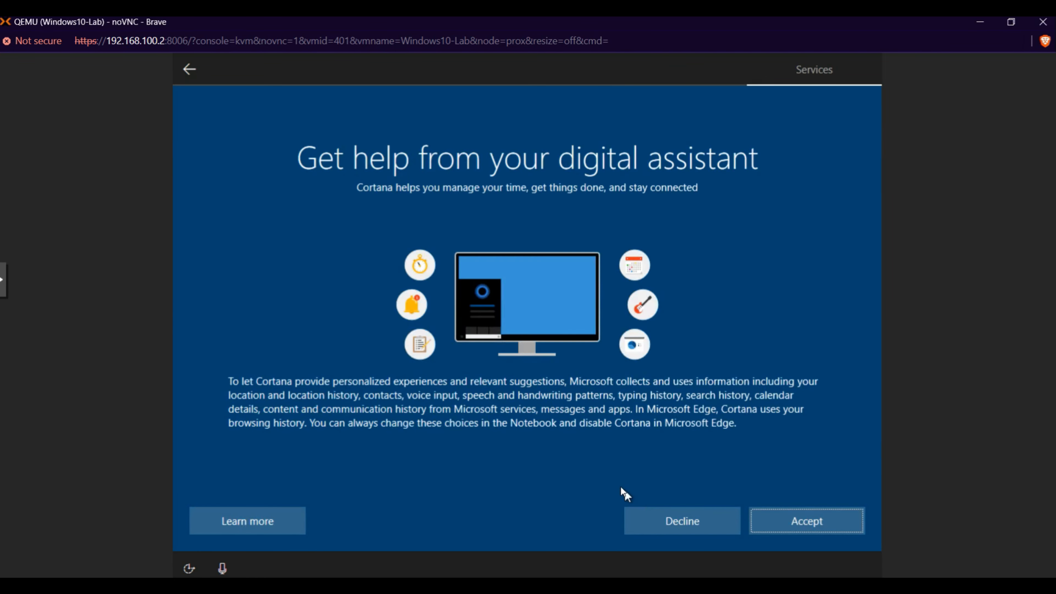
left_click(679, 520)
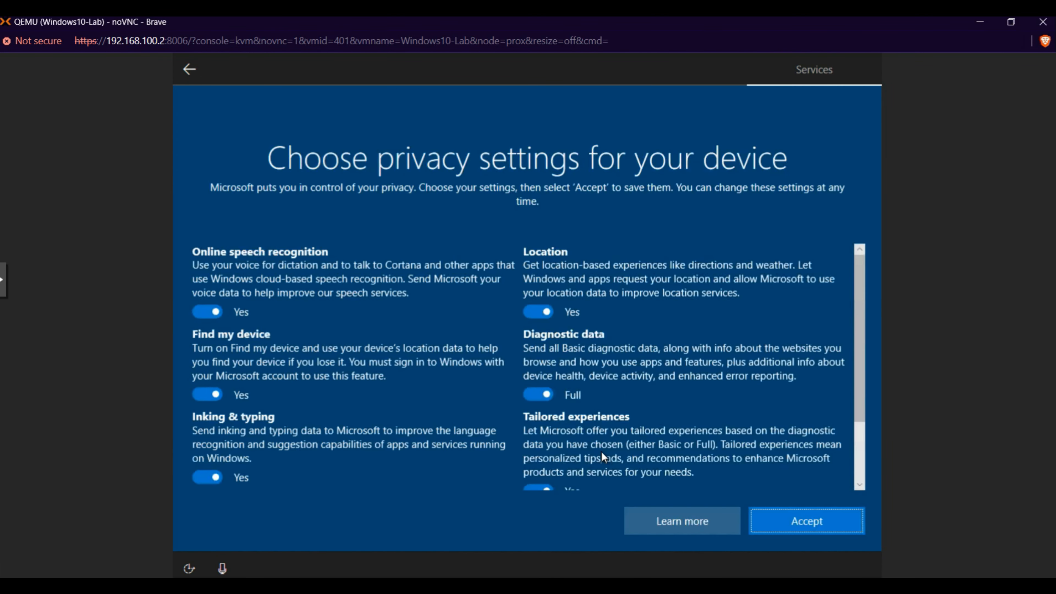
left_click(794, 526)
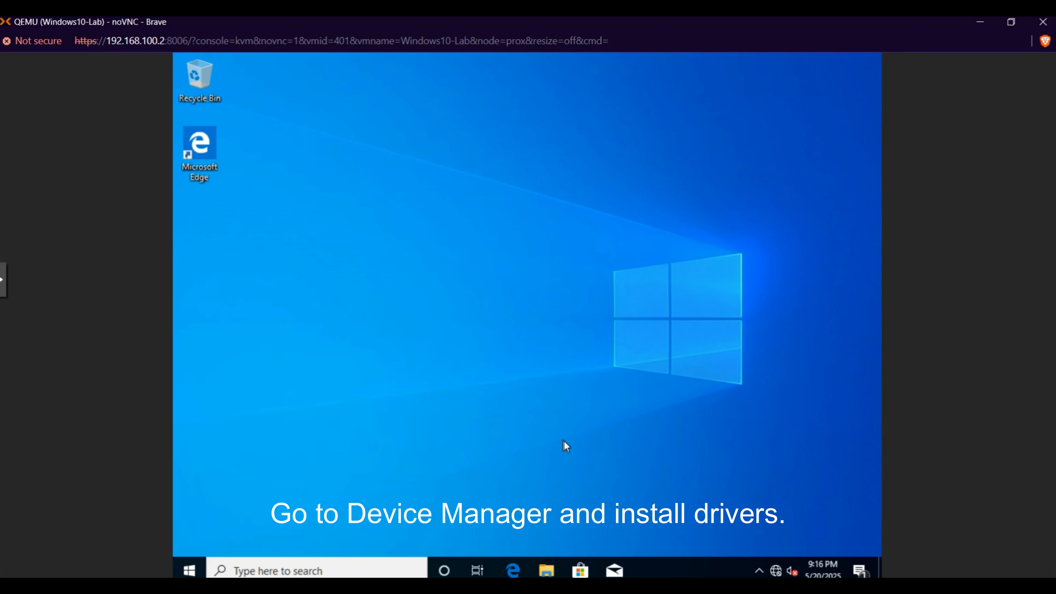
Step: Open Device Manager from This PC's system properties and start a manual driver update for the Ethernet Controller
left_click(547, 571)
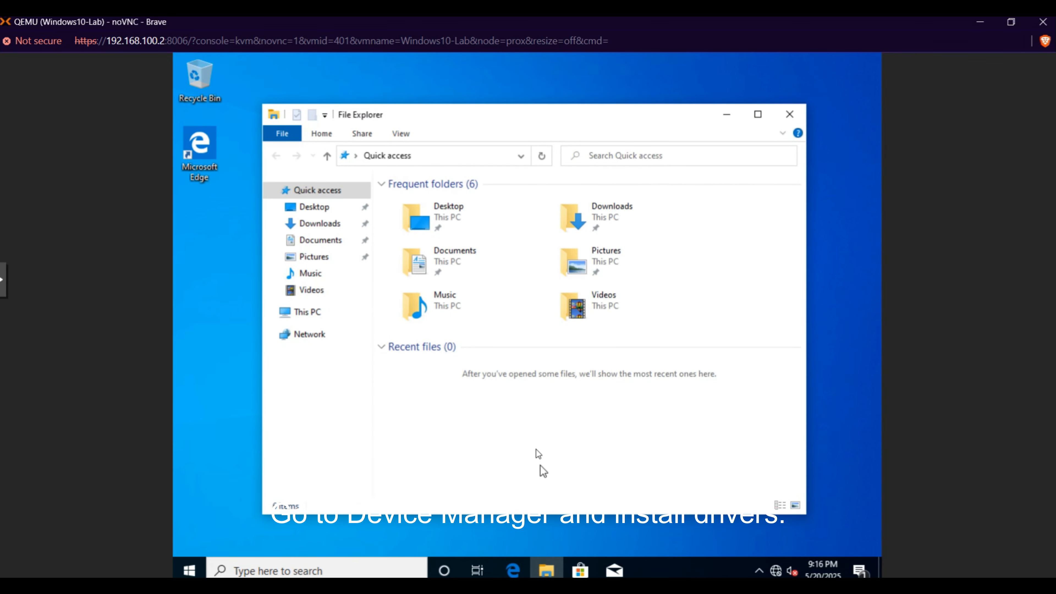
left_click(327, 315)
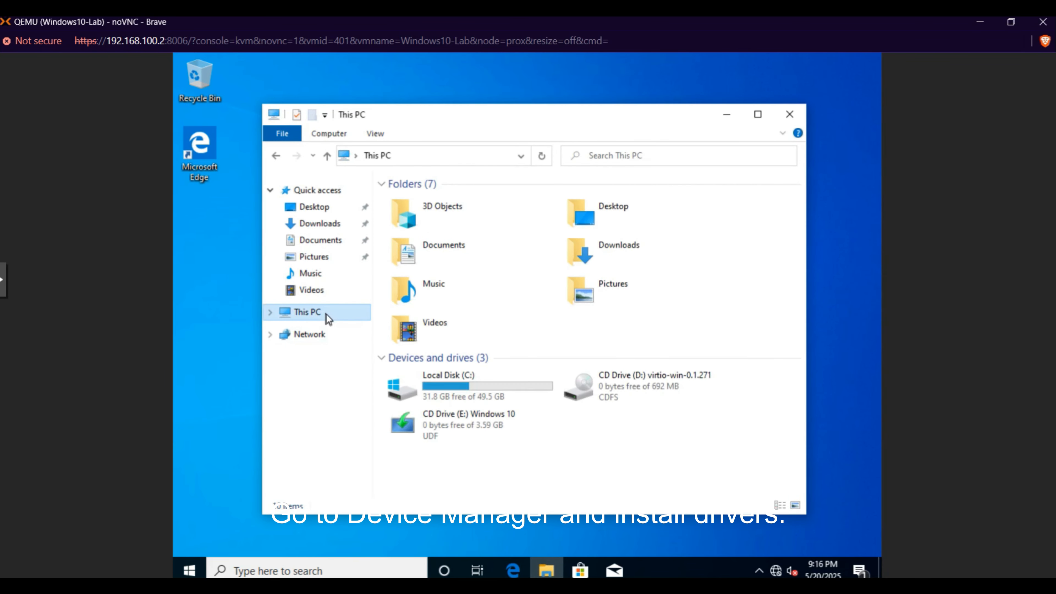
right_click(327, 315)
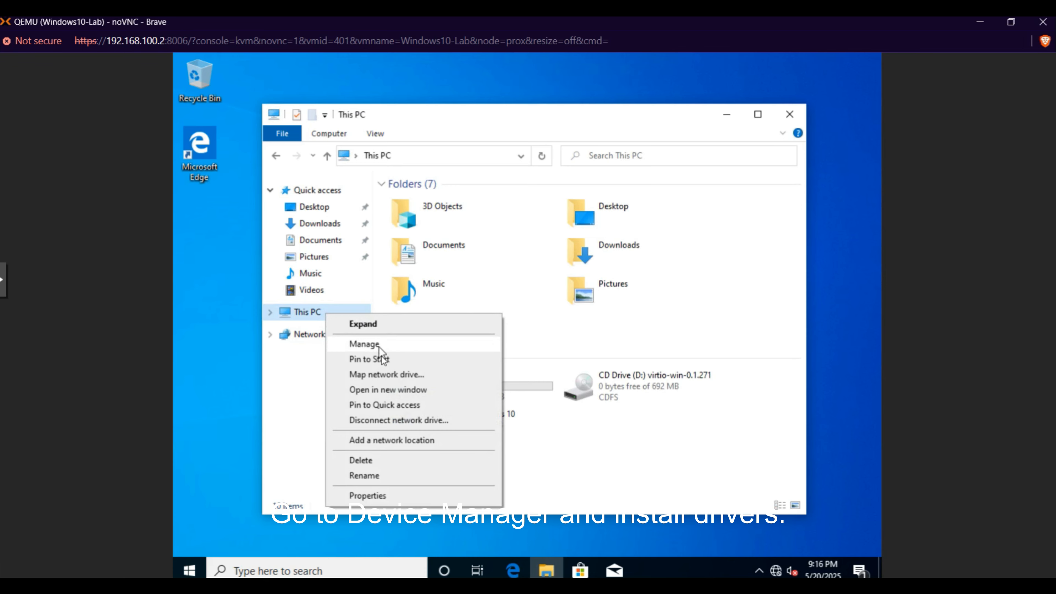
left_click(375, 490)
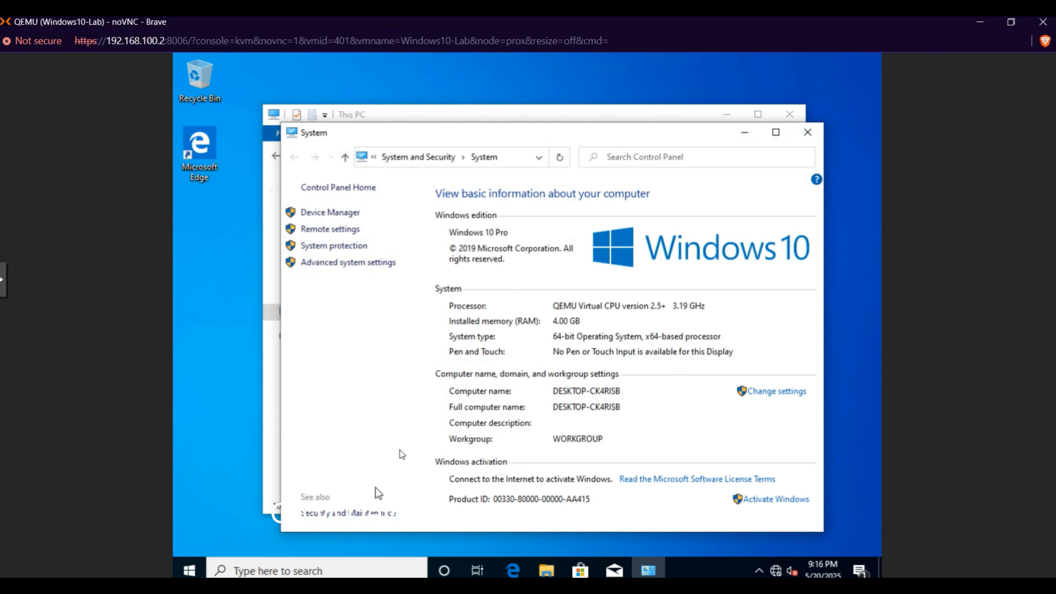
left_click(343, 212)
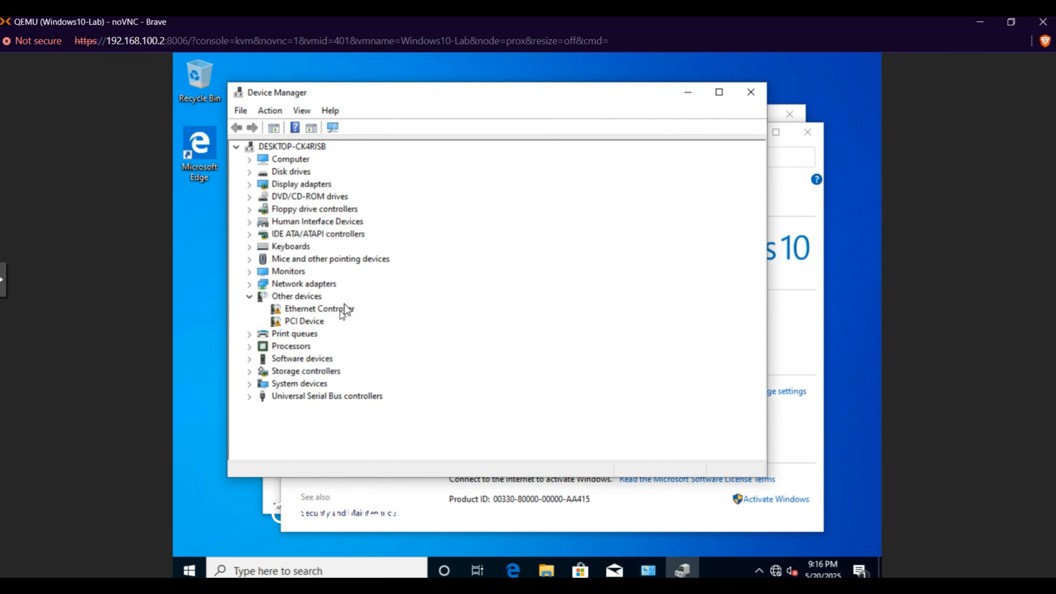
right_click(340, 313)
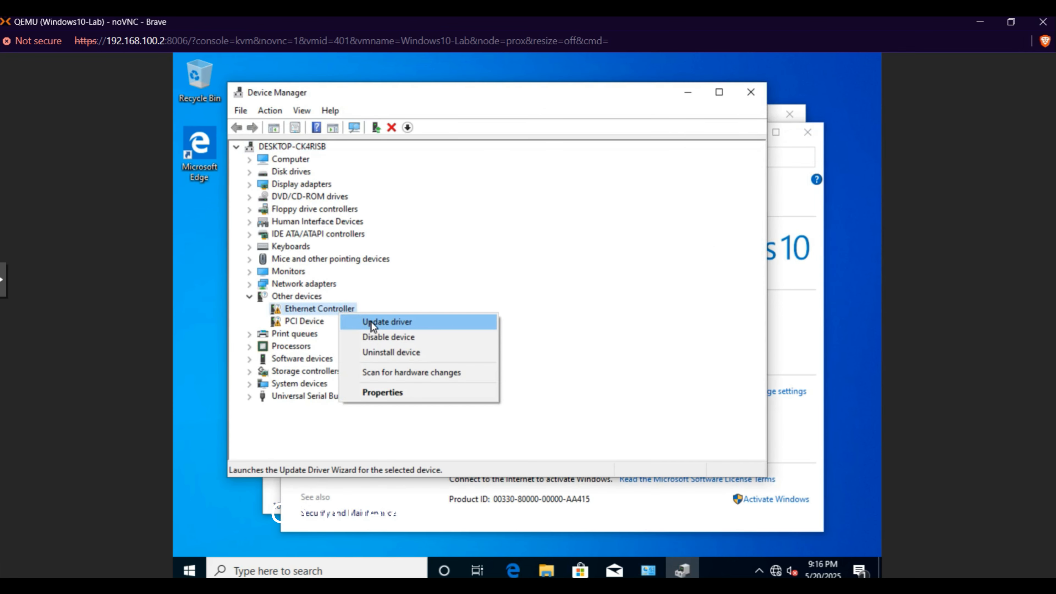
left_click(372, 322)
left_click(452, 341)
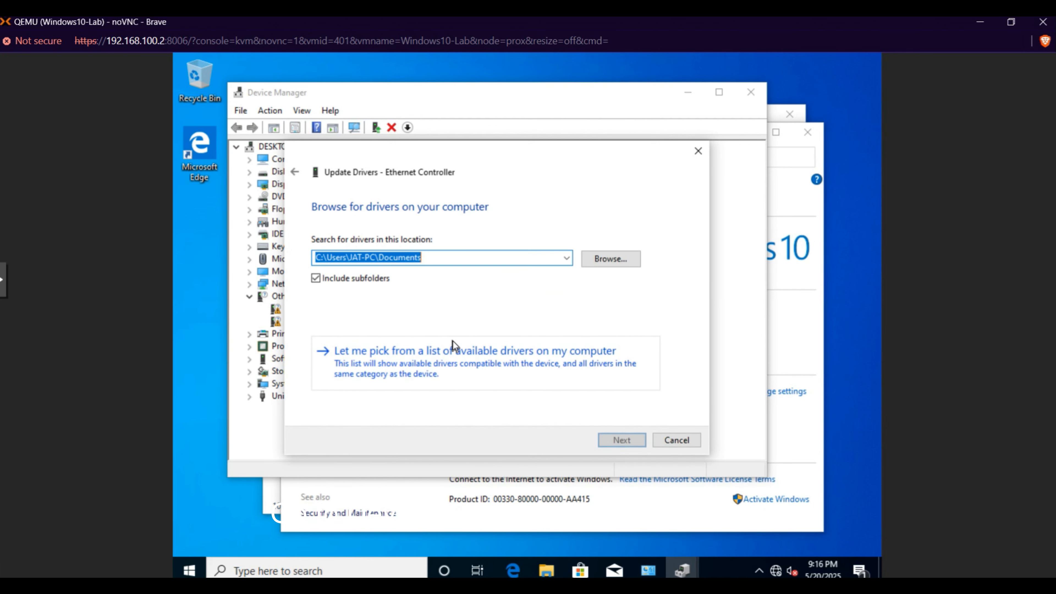
Step: Try to install the Ethernet Controller driver from the amd64\w10 folder of the virtio-win-0.1.271 CD drive
left_click(613, 258)
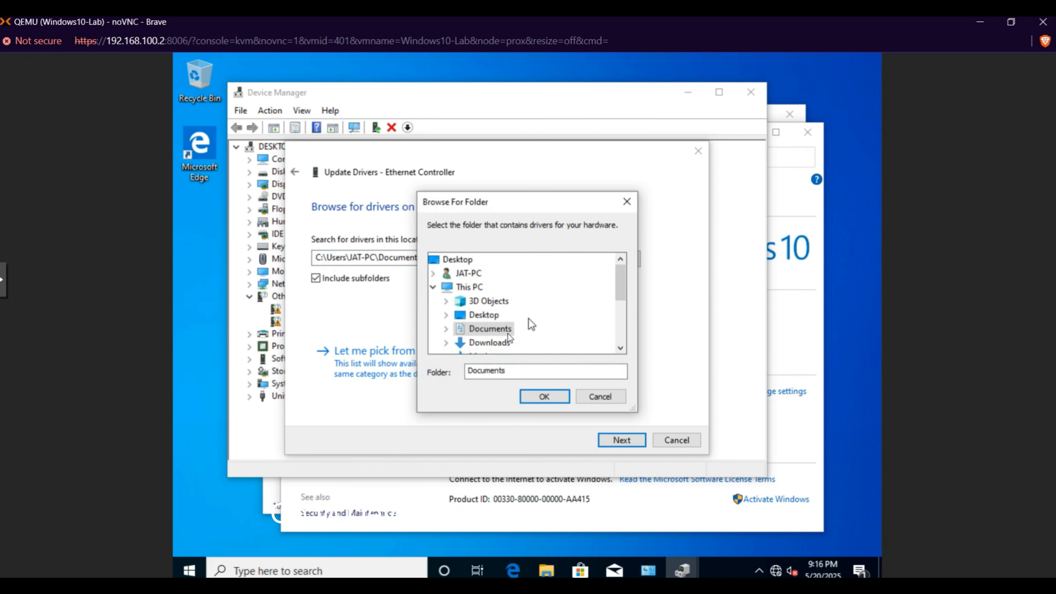
scroll(525, 318, "down", 3)
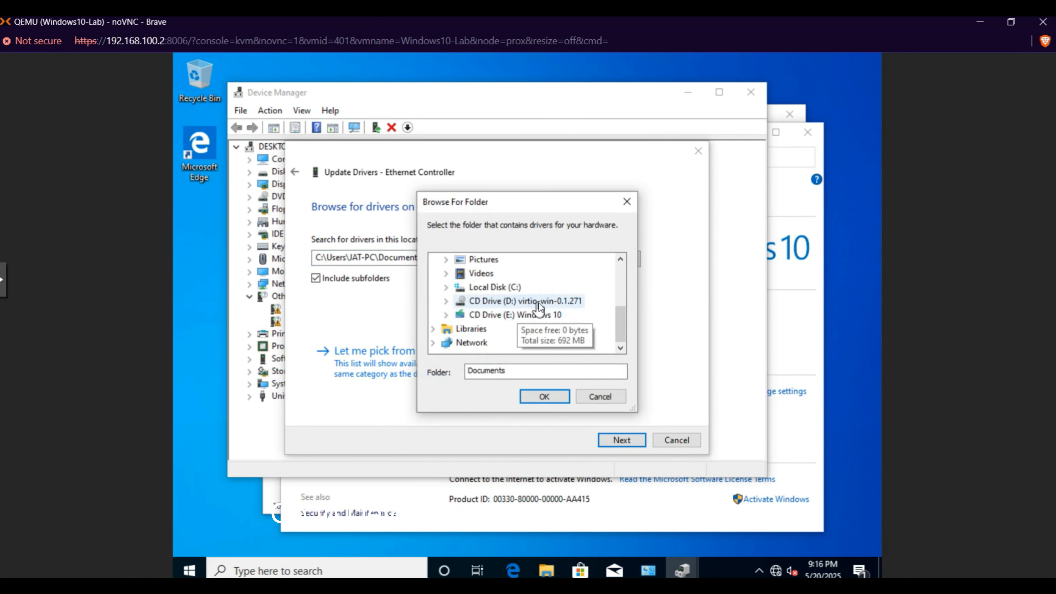
double_click(539, 301)
double_click(494, 273)
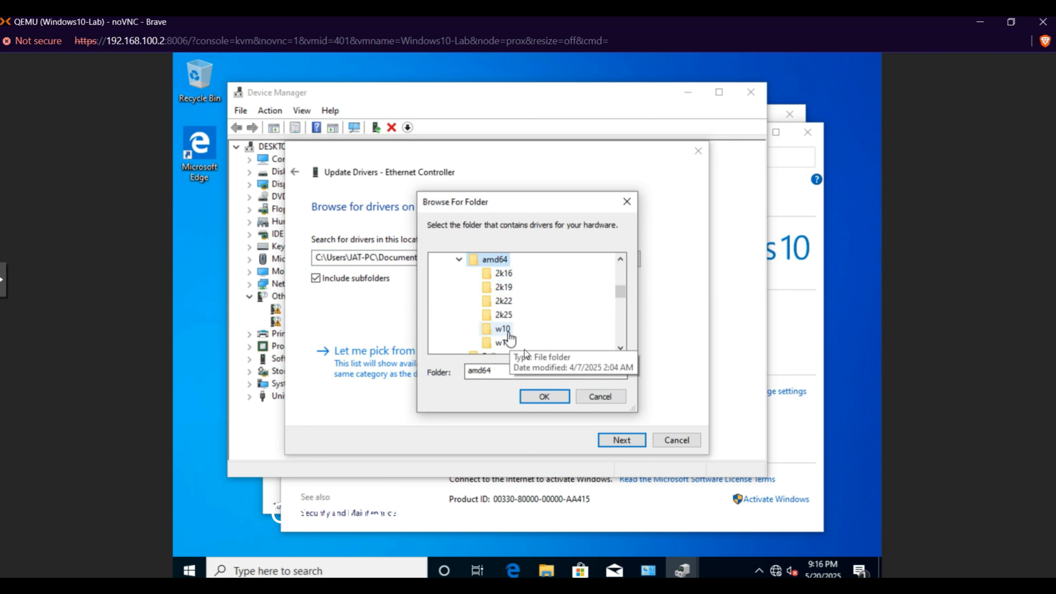
left_click(505, 329)
left_click(554, 396)
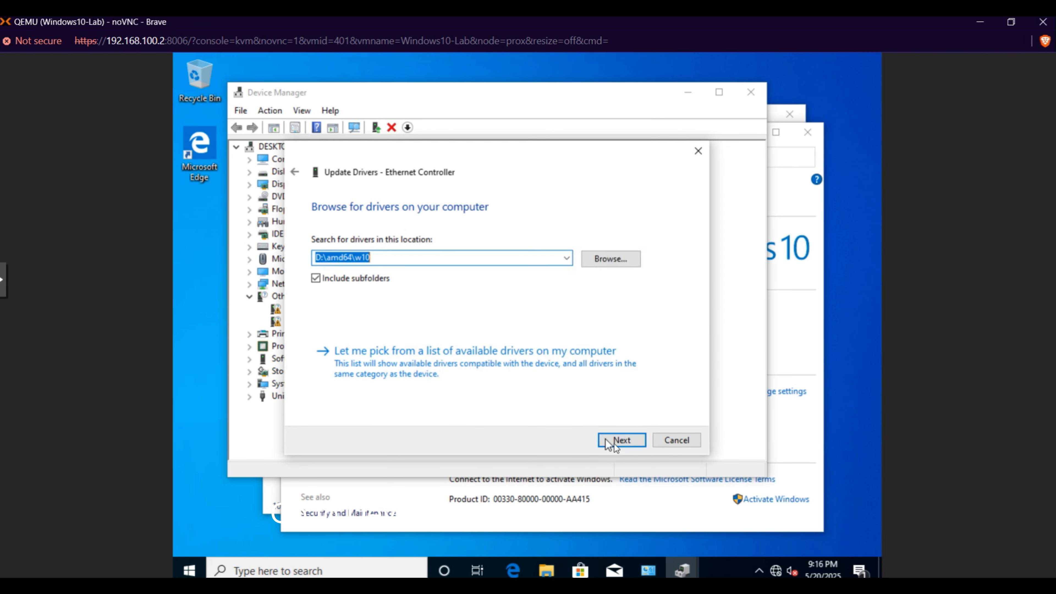
left_click(631, 440)
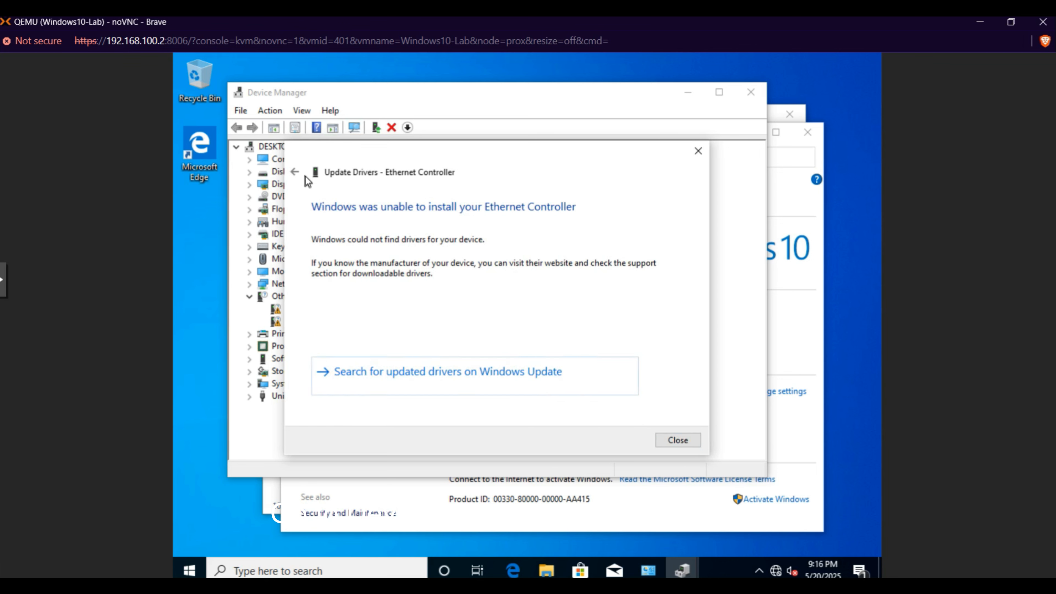
left_click(296, 172)
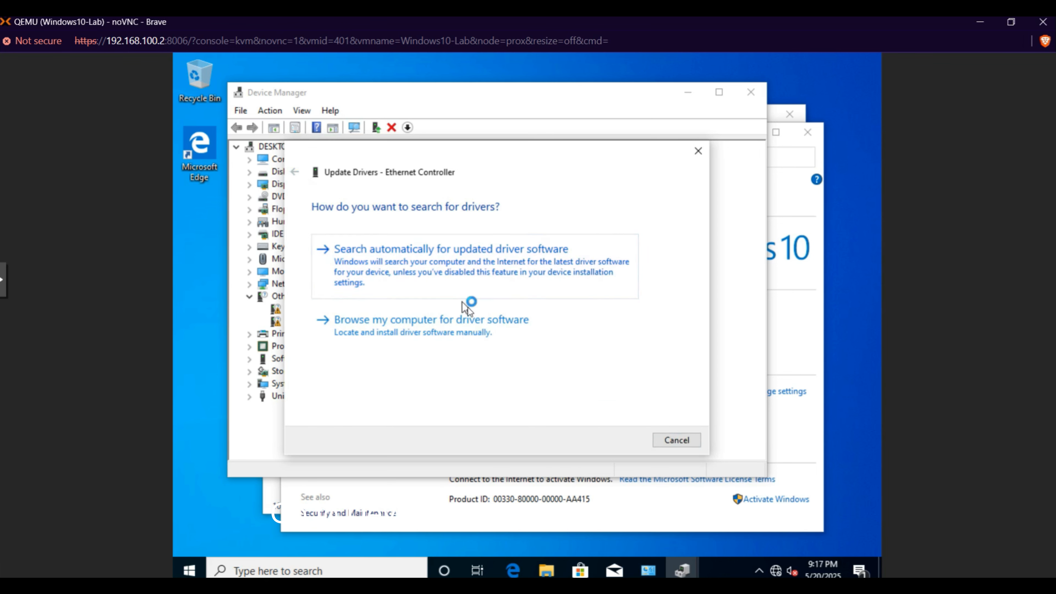
left_click(485, 339)
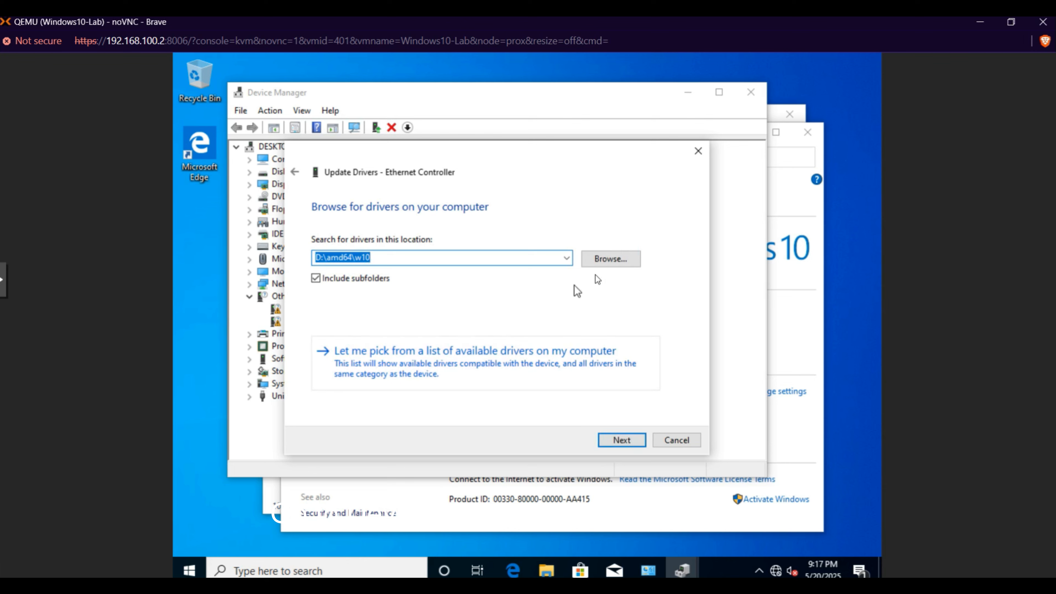
Step: Install the Ethernet Controller driver by searching the whole virtio-win-0.1.271 CD drive (D:\), including subfolders
left_click(610, 257)
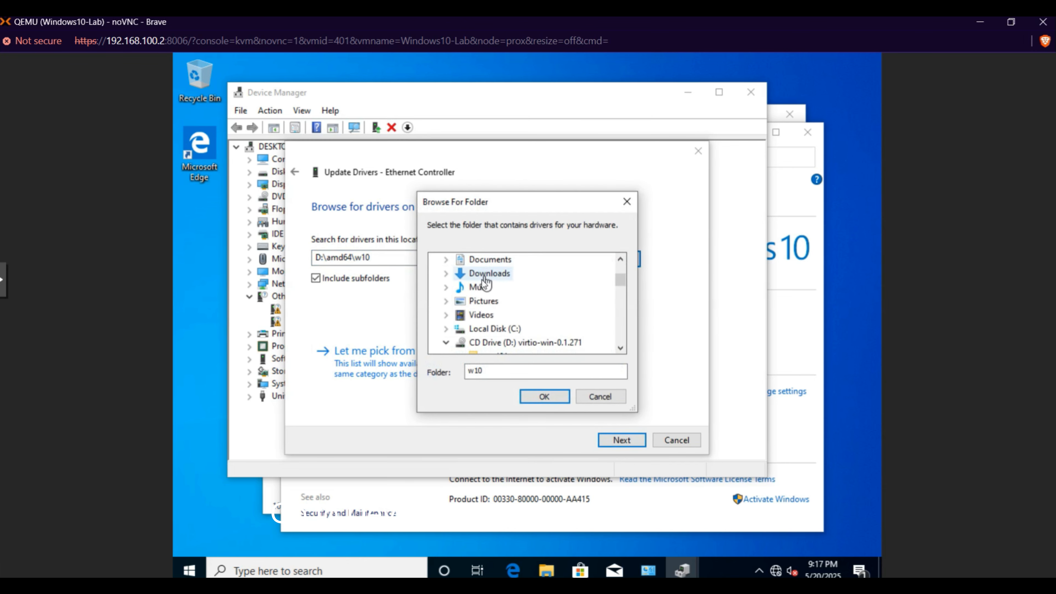
left_click(509, 344)
left_click(559, 397)
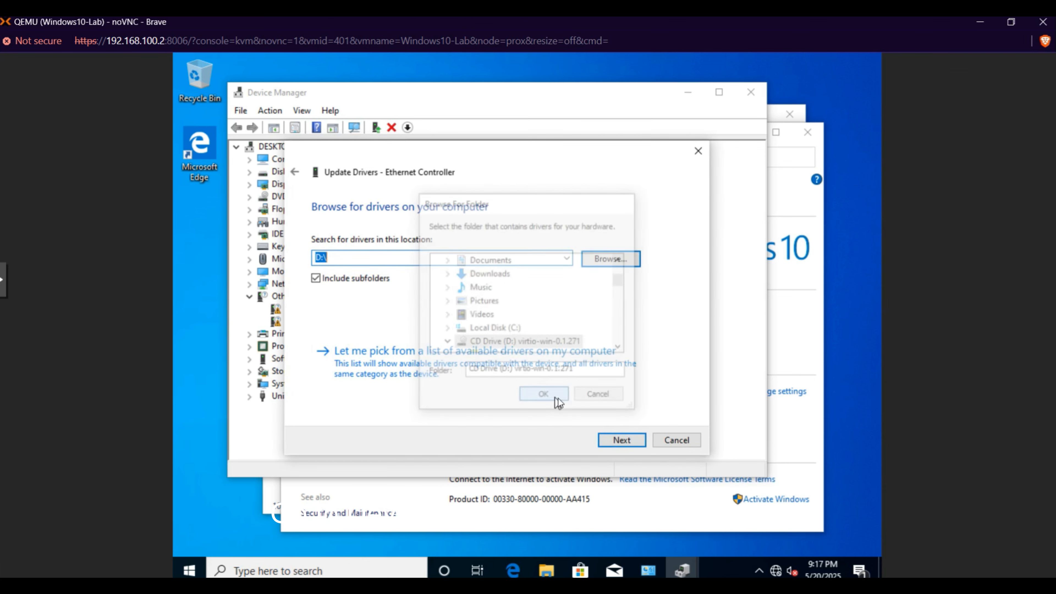
left_click(628, 442)
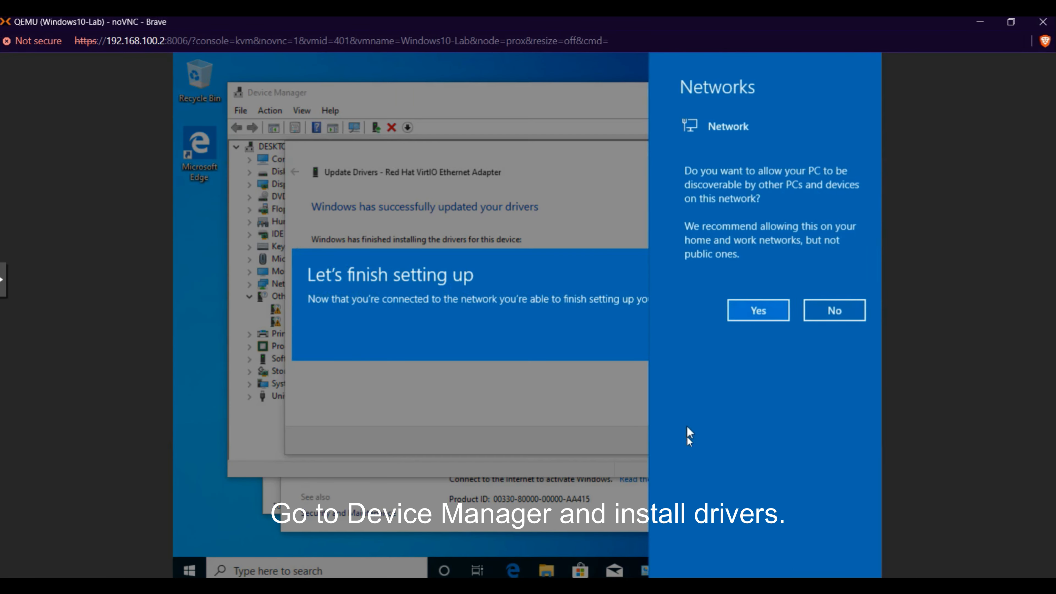
Step: Allow the PC to be discoverable on the network and postpone the remaining PC setup, closing the finished driver wizard
left_click(761, 310)
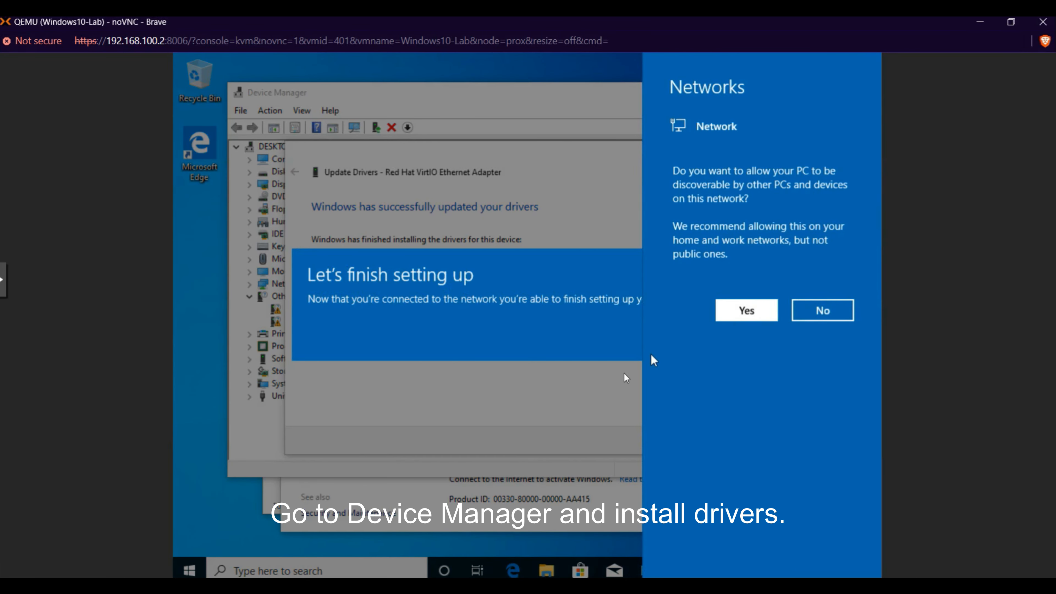
left_click(714, 334)
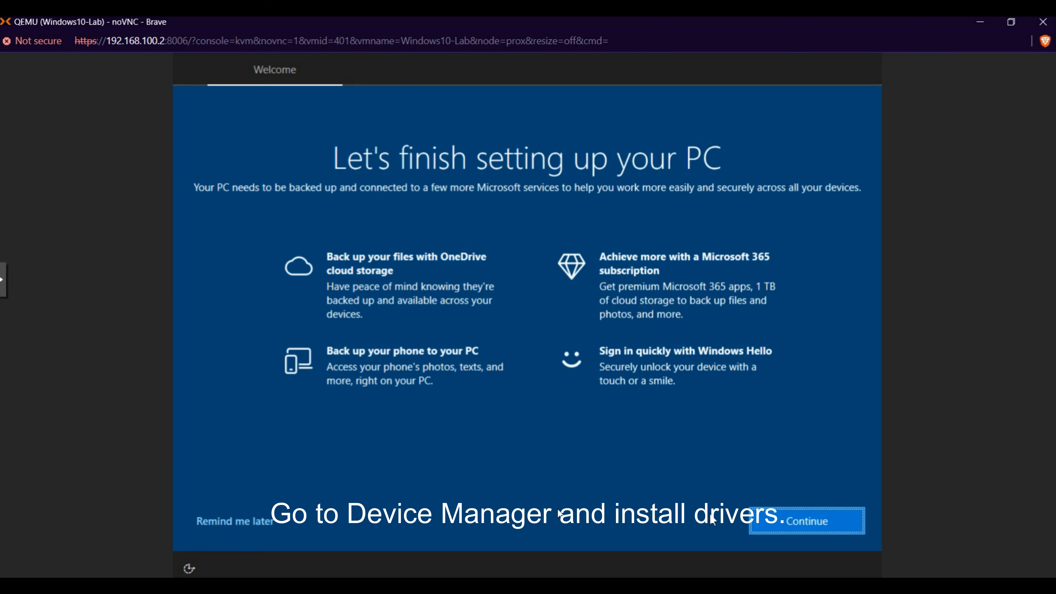
left_click(235, 521)
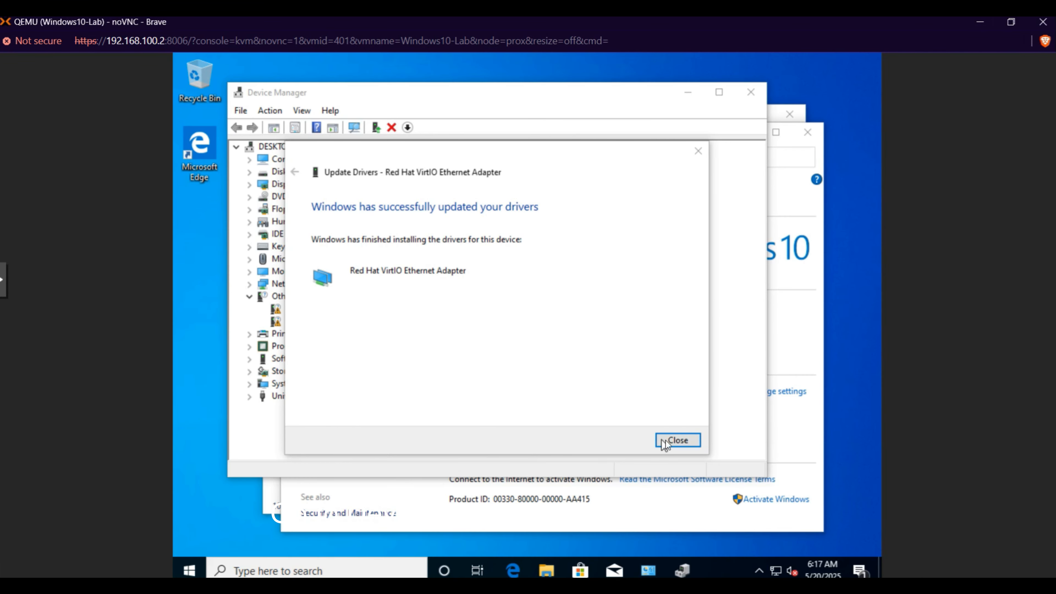
left_click(668, 440)
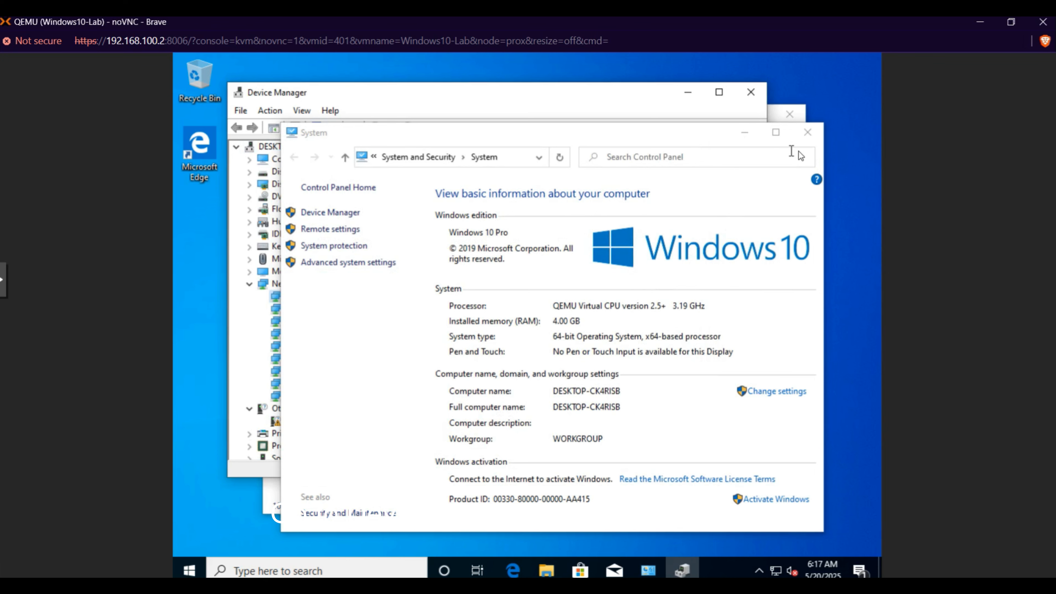
Step: Install the driver for the unrecognised PCI Device by searching the virtio-win CD drive (D:\), including subfolders
left_click(807, 132)
left_click(310, 422)
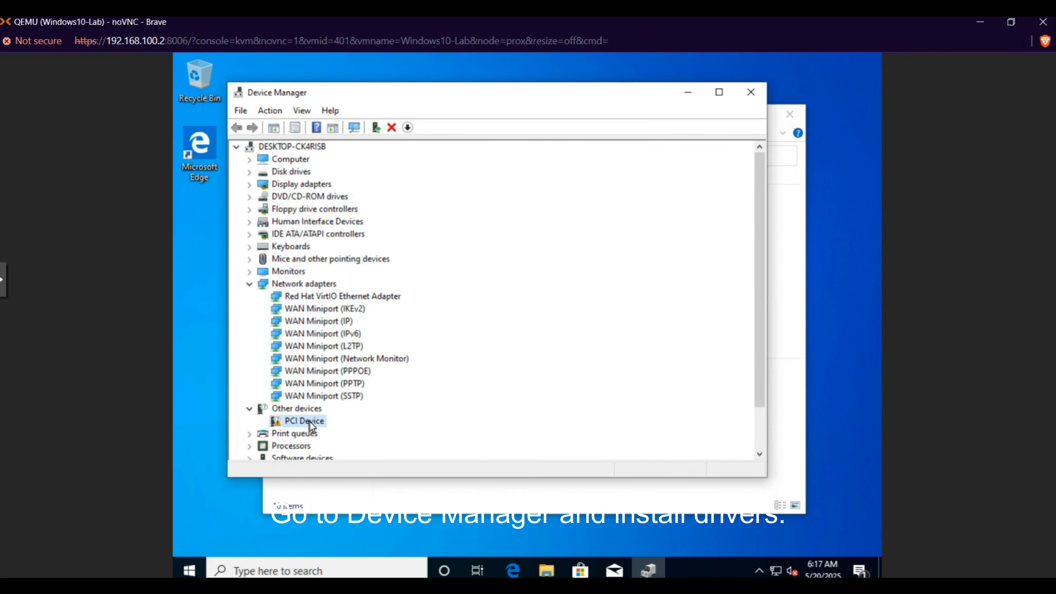
right_click(310, 422)
left_click(355, 429)
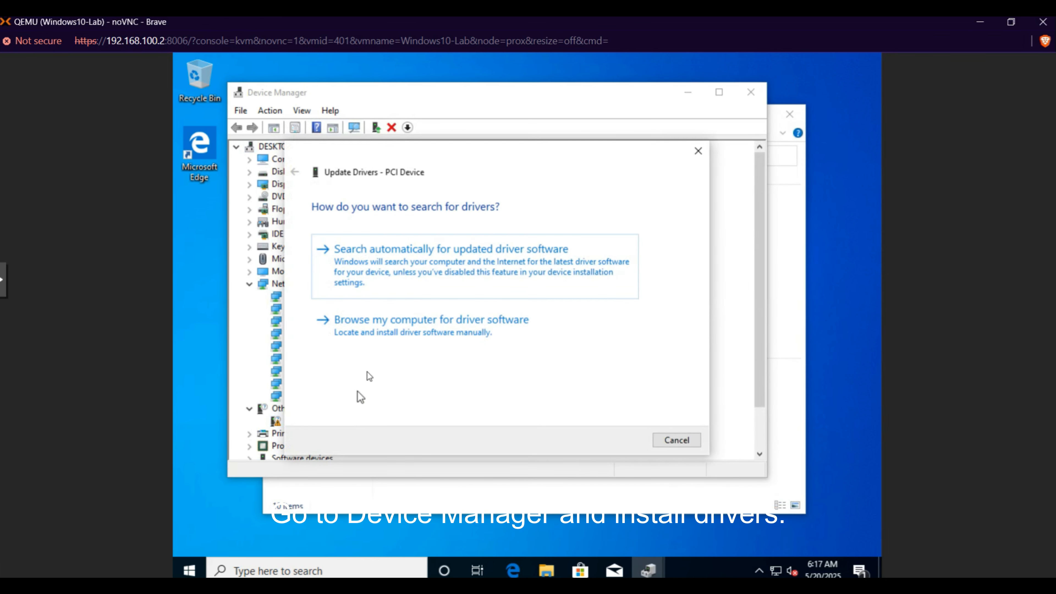
left_click(415, 329)
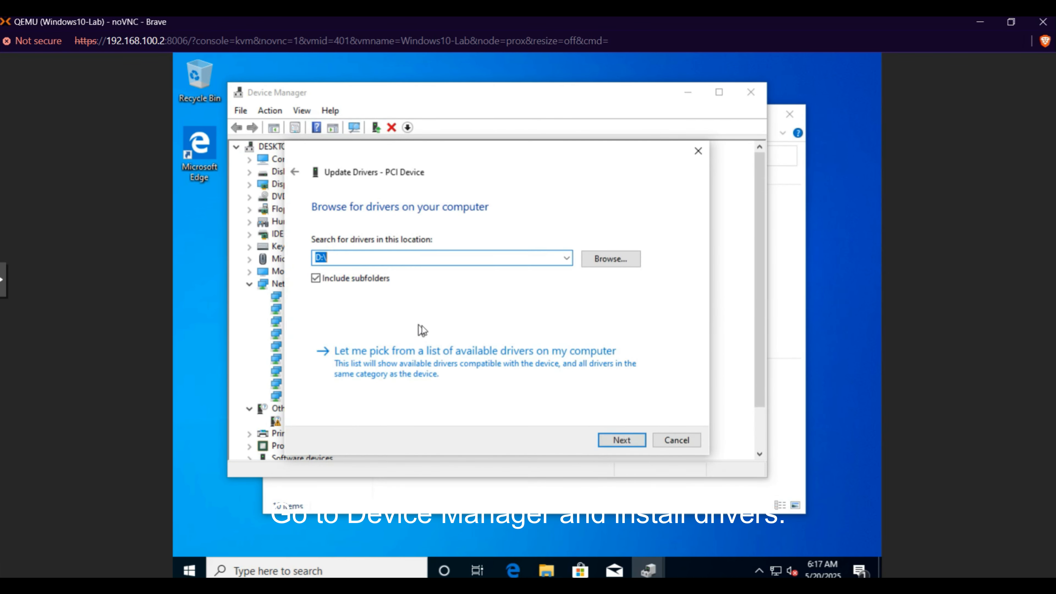
left_click(627, 440)
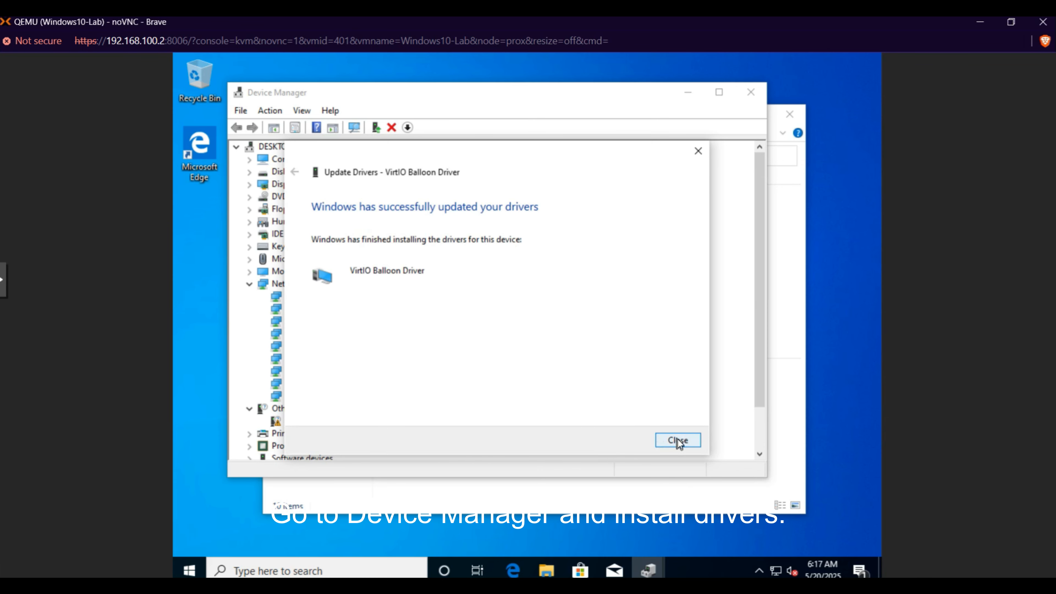
left_click(677, 440)
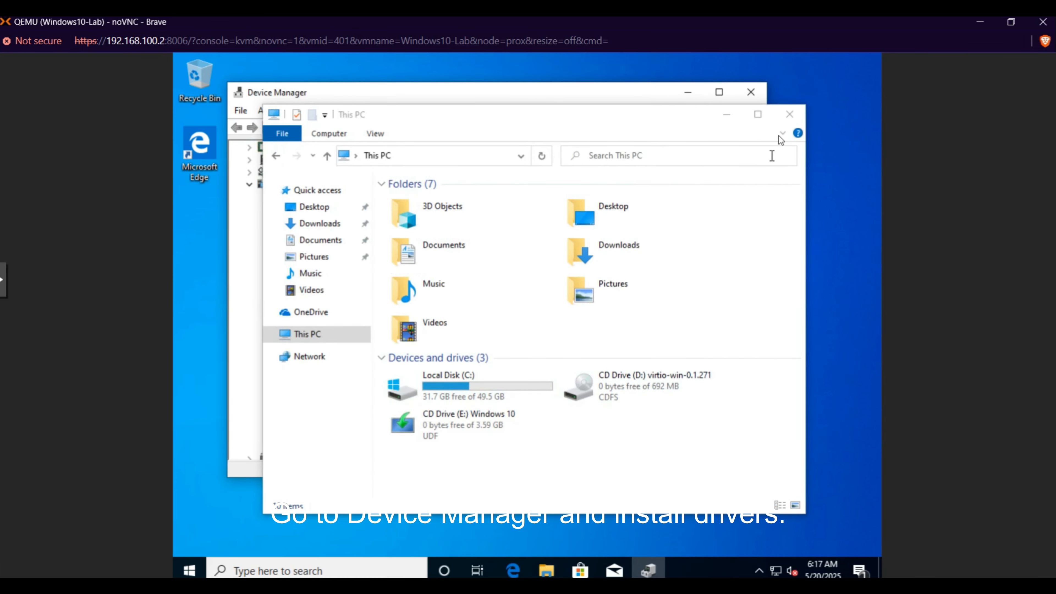
Step: Scan the computer for hardware changes, check the collapsed device categories, and close This PC and Device Manager
left_click(792, 113)
left_click(719, 92)
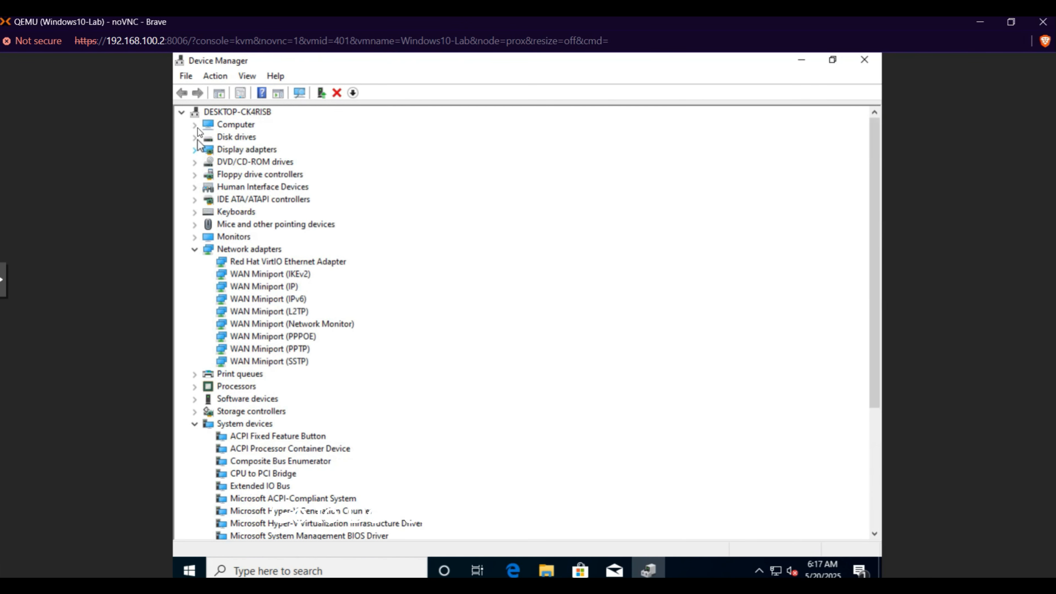
right_click(216, 112)
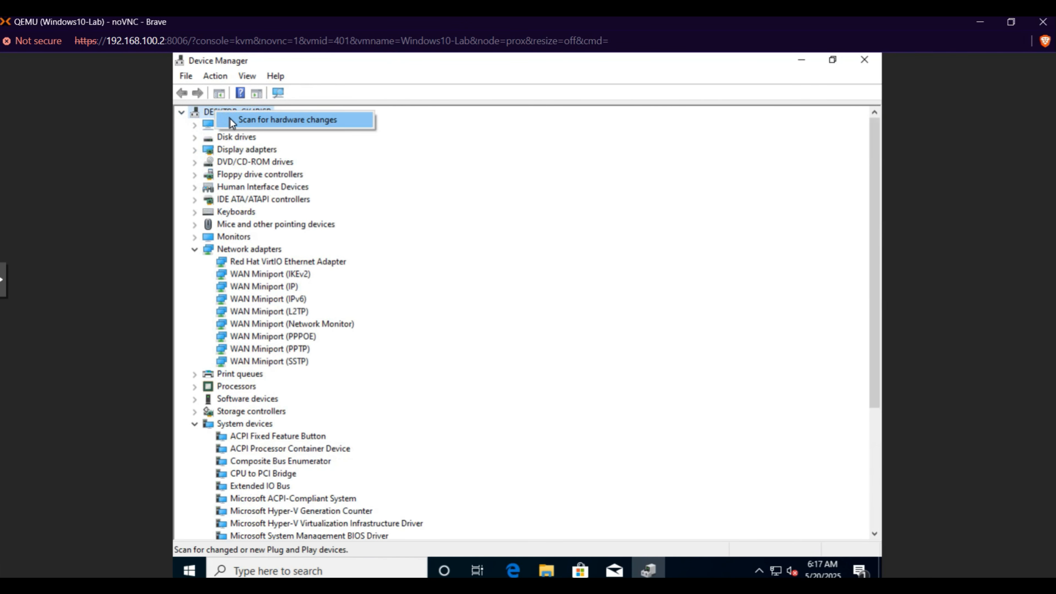
left_click(231, 119)
left_click(194, 249)
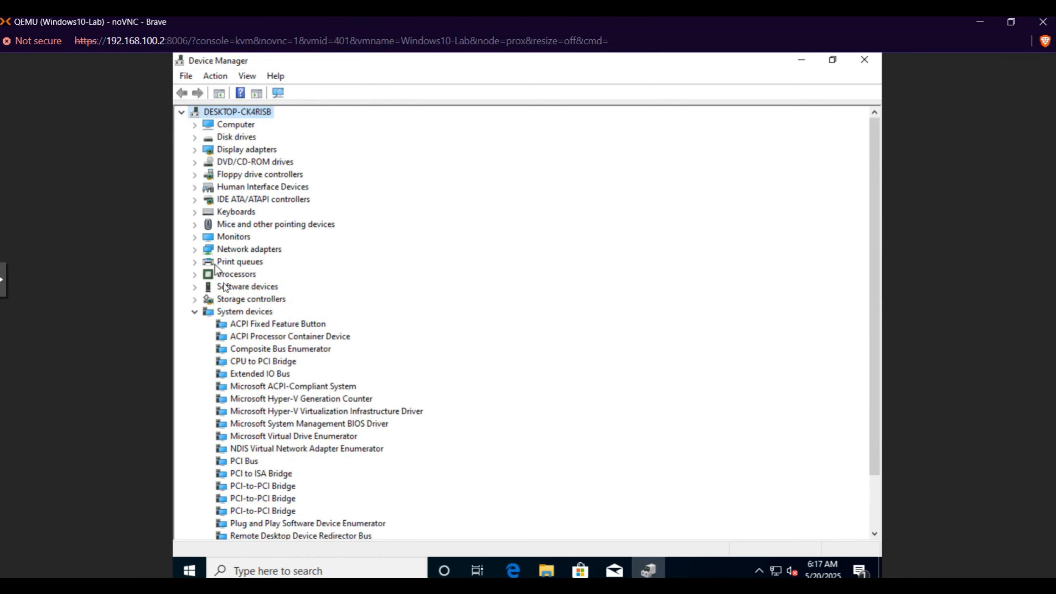
left_click(195, 312)
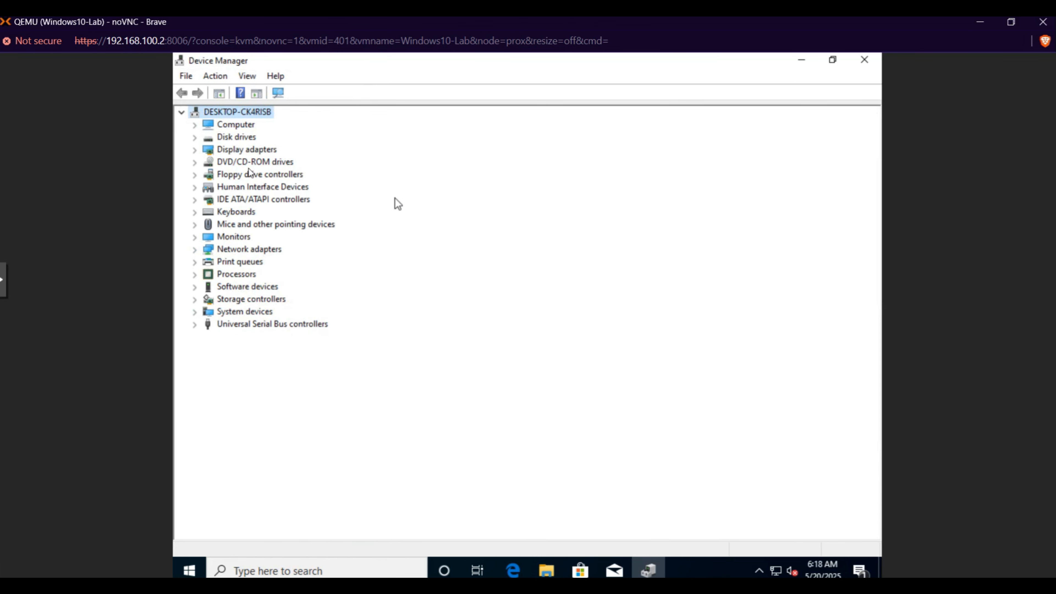
left_click(867, 64)
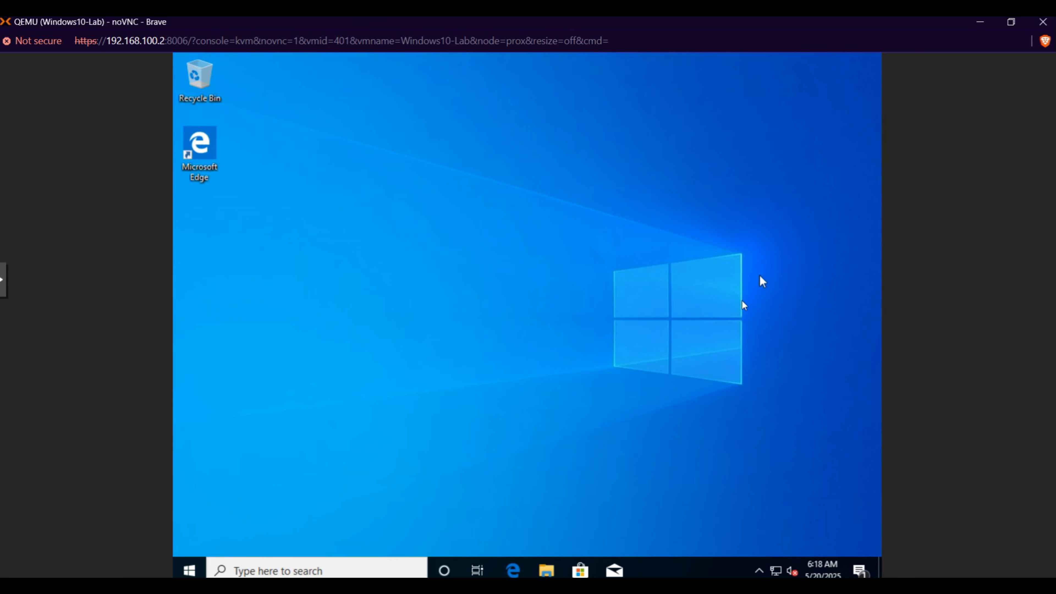